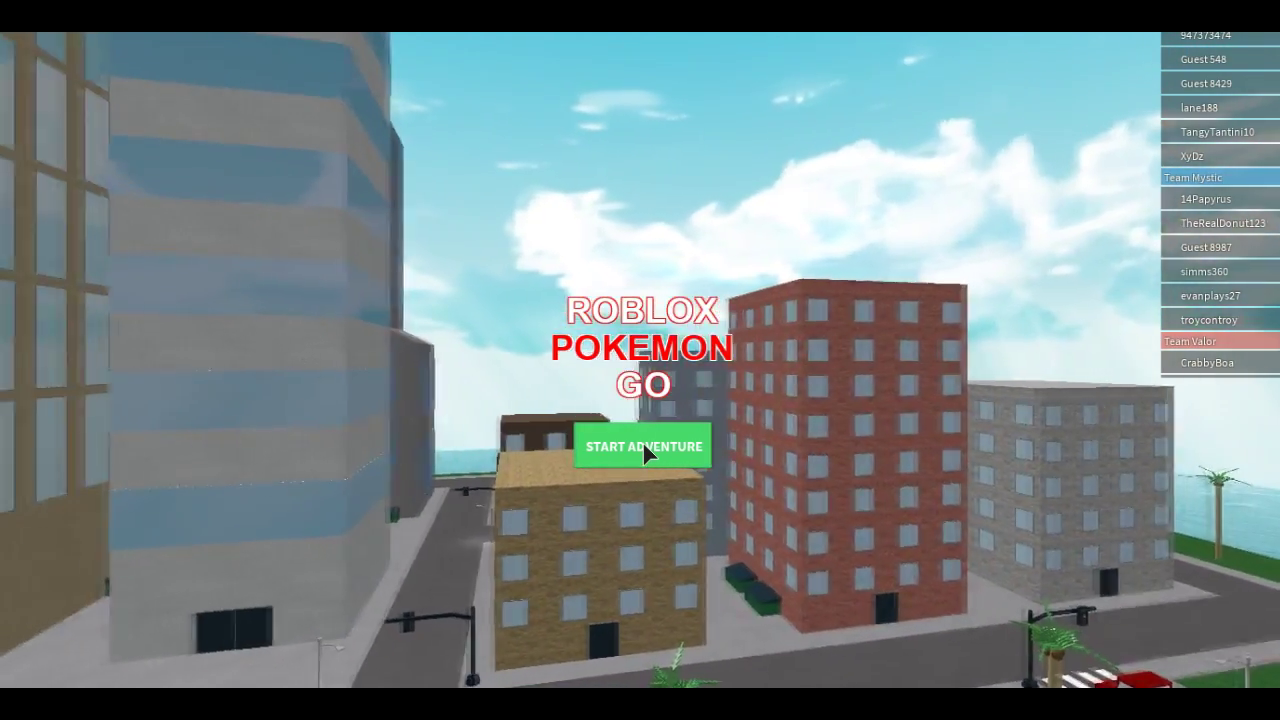
Start the Pokémon Go adventure from the title screen and spawn in the city as Team Instinct
left_click(642, 448)
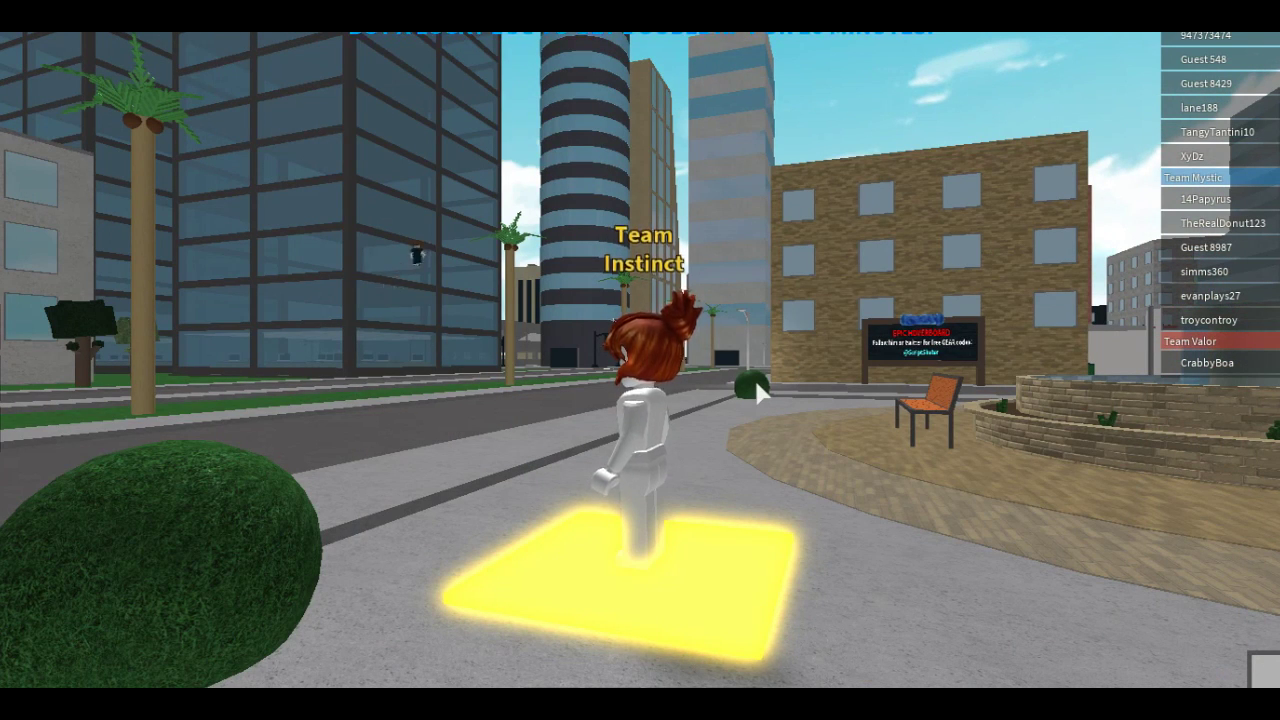
scroll(757, 393, "up", 5)
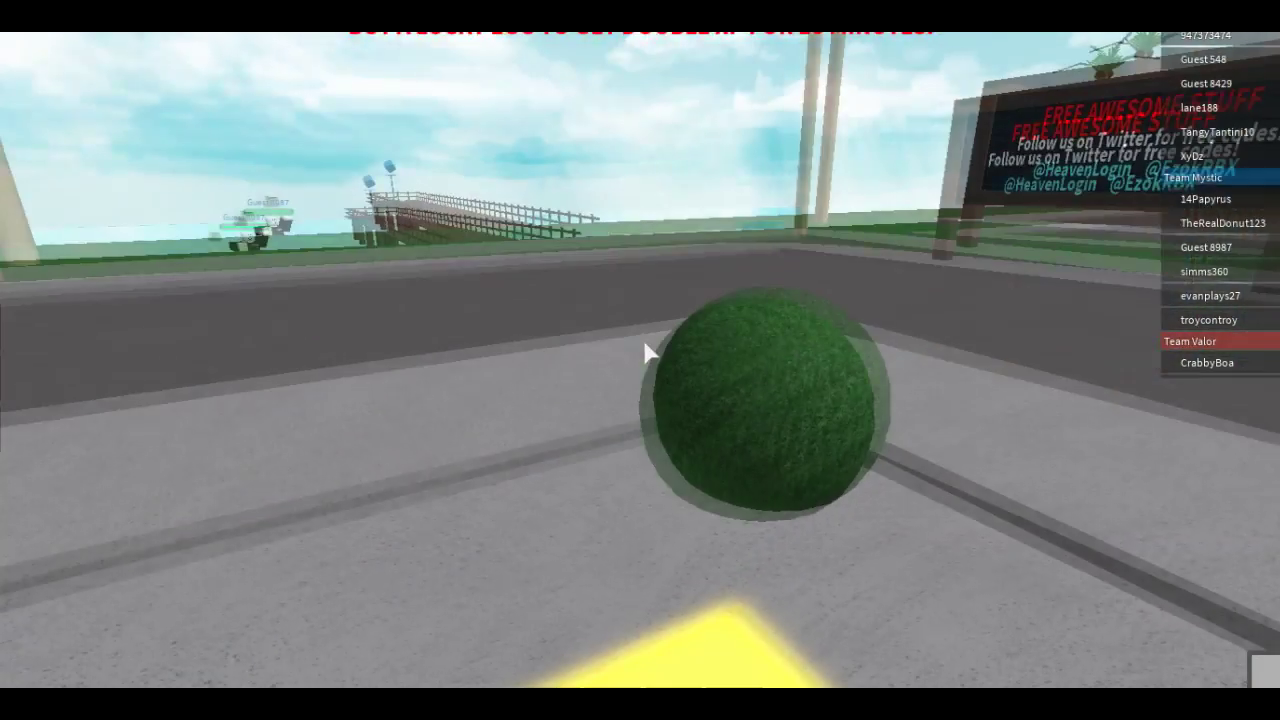
Walk past the billboard and along the seafront grass and palm trees to the beach
key("w")
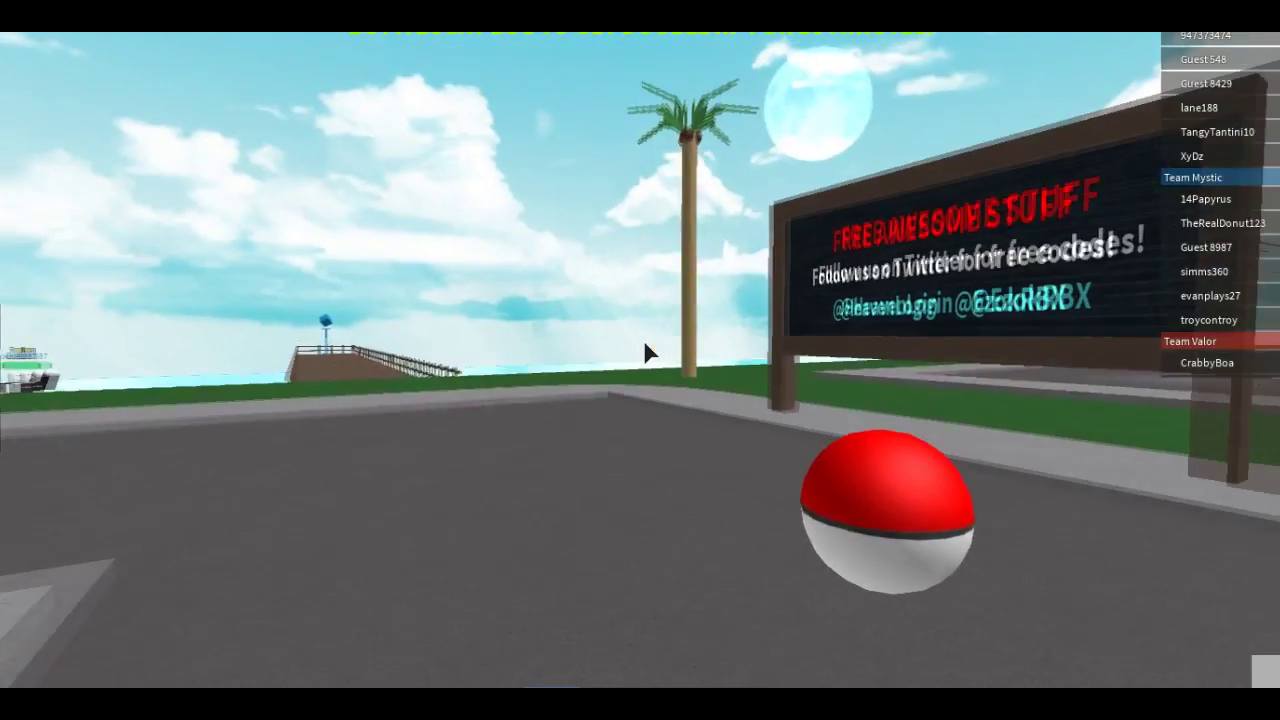
key("w")
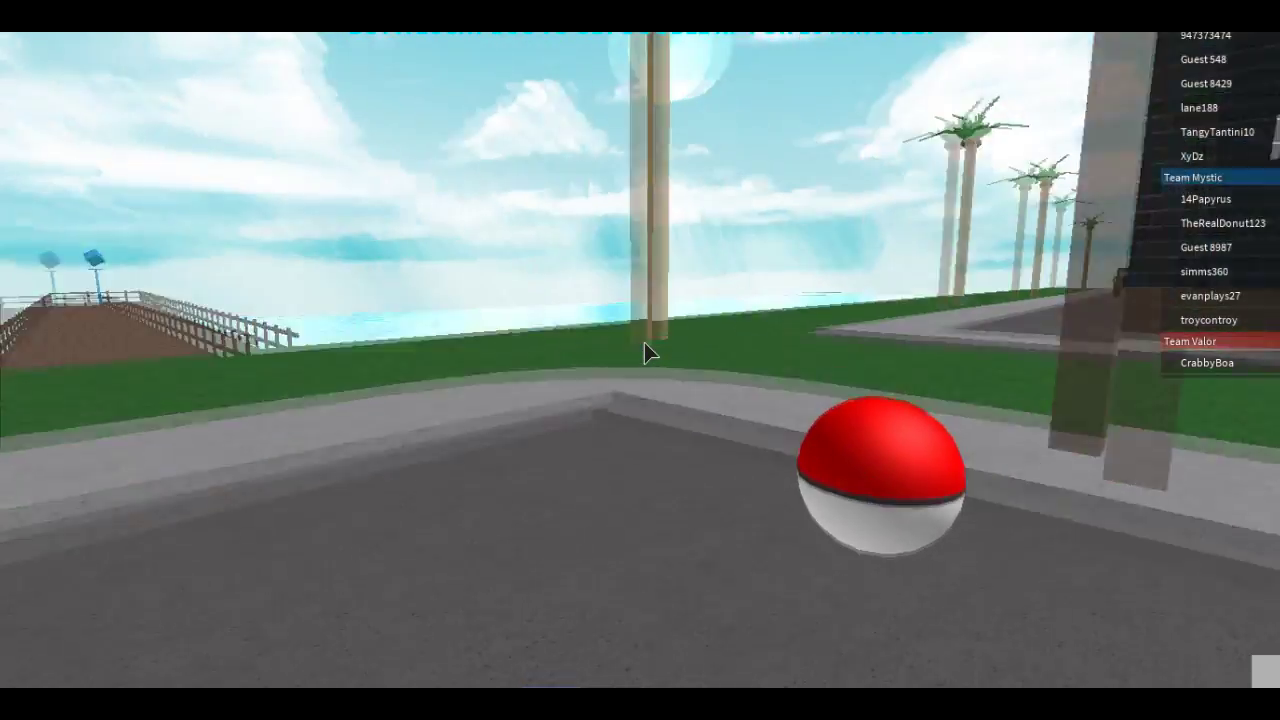
key("w")
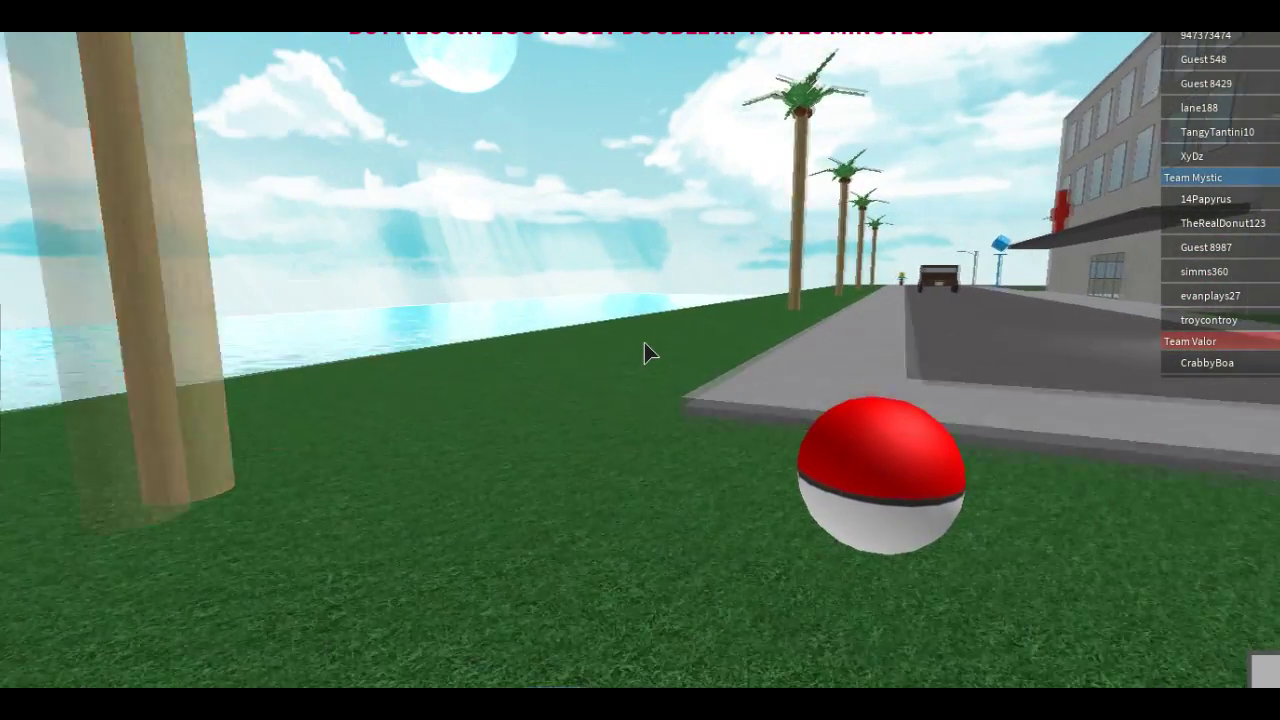
key("w")
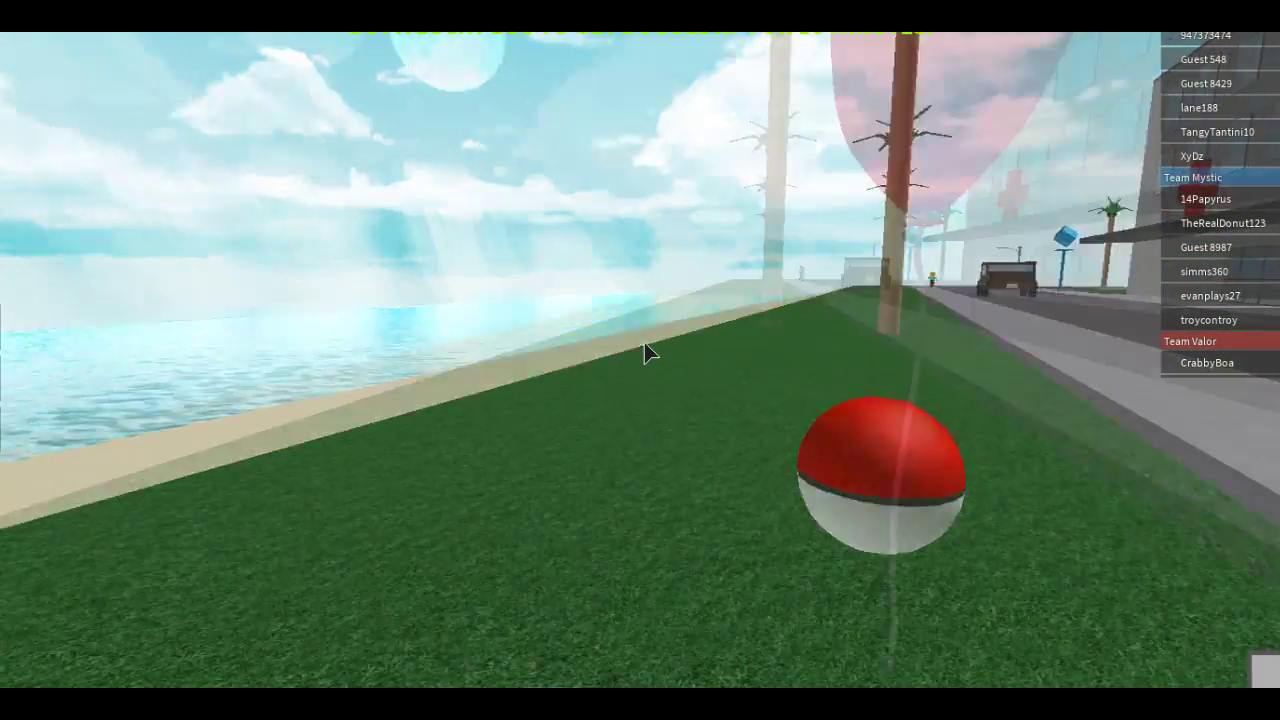
key("w")
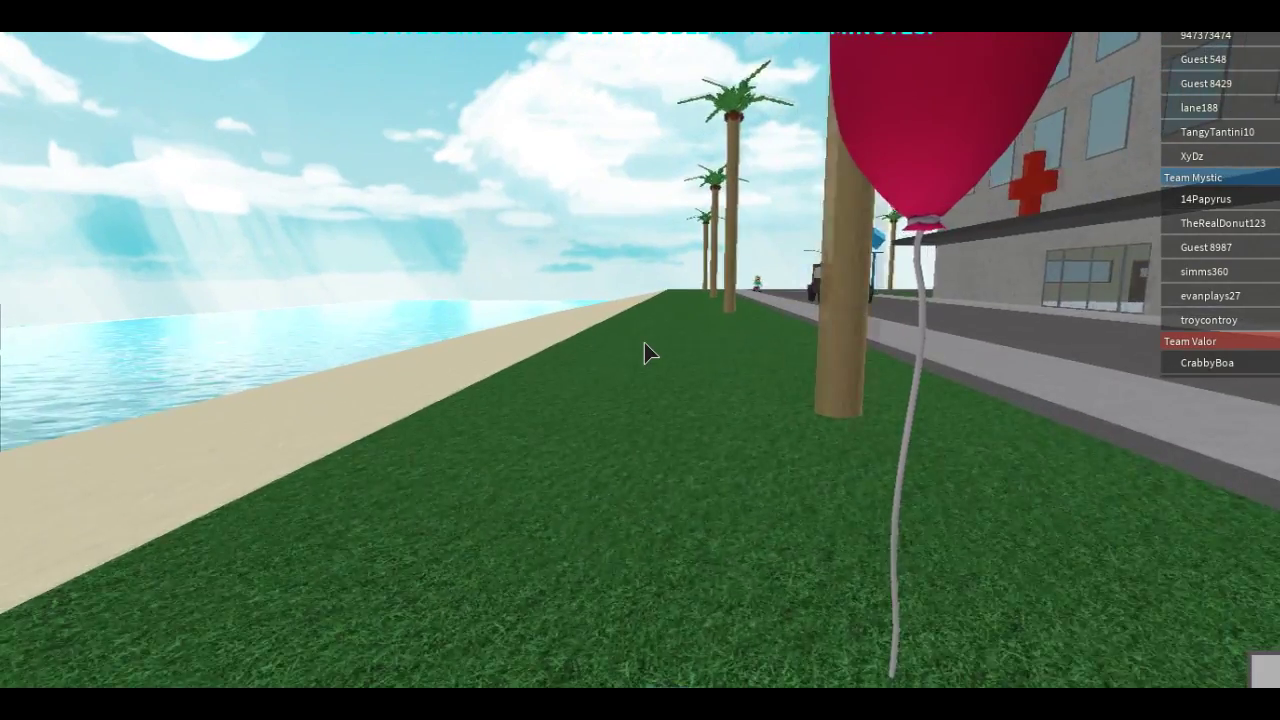
key("w")
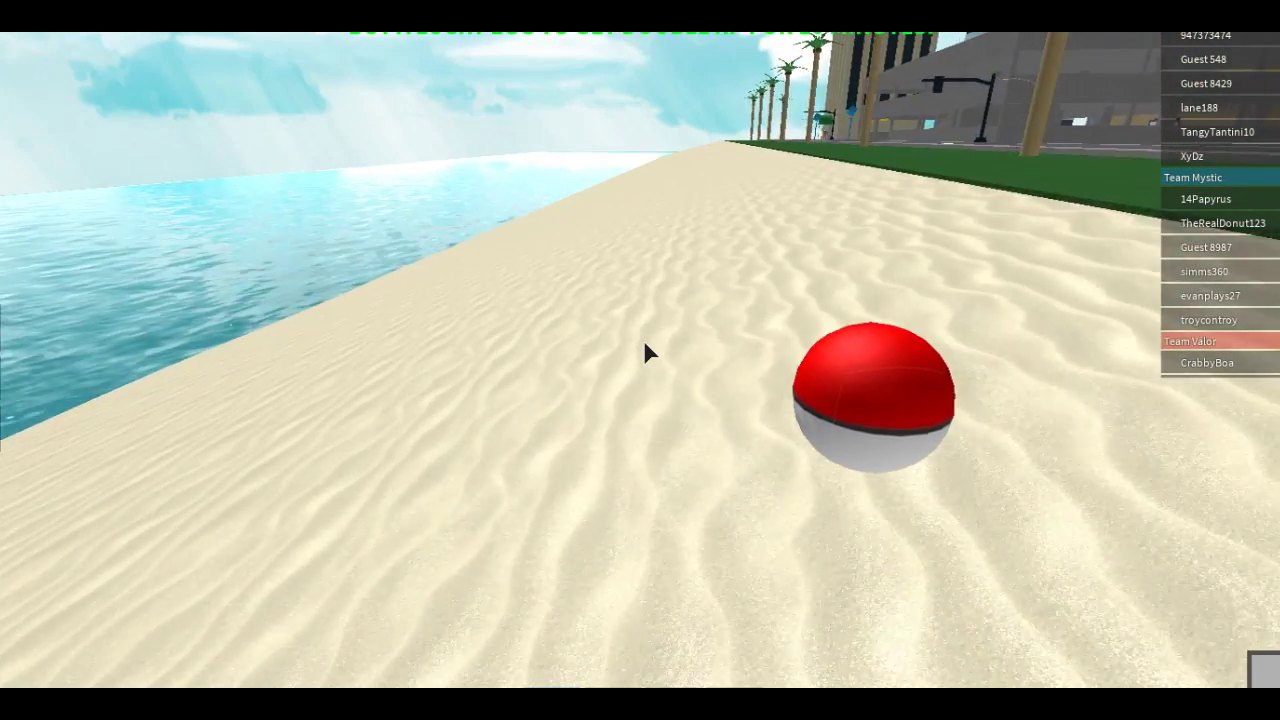
right_click(645, 352)
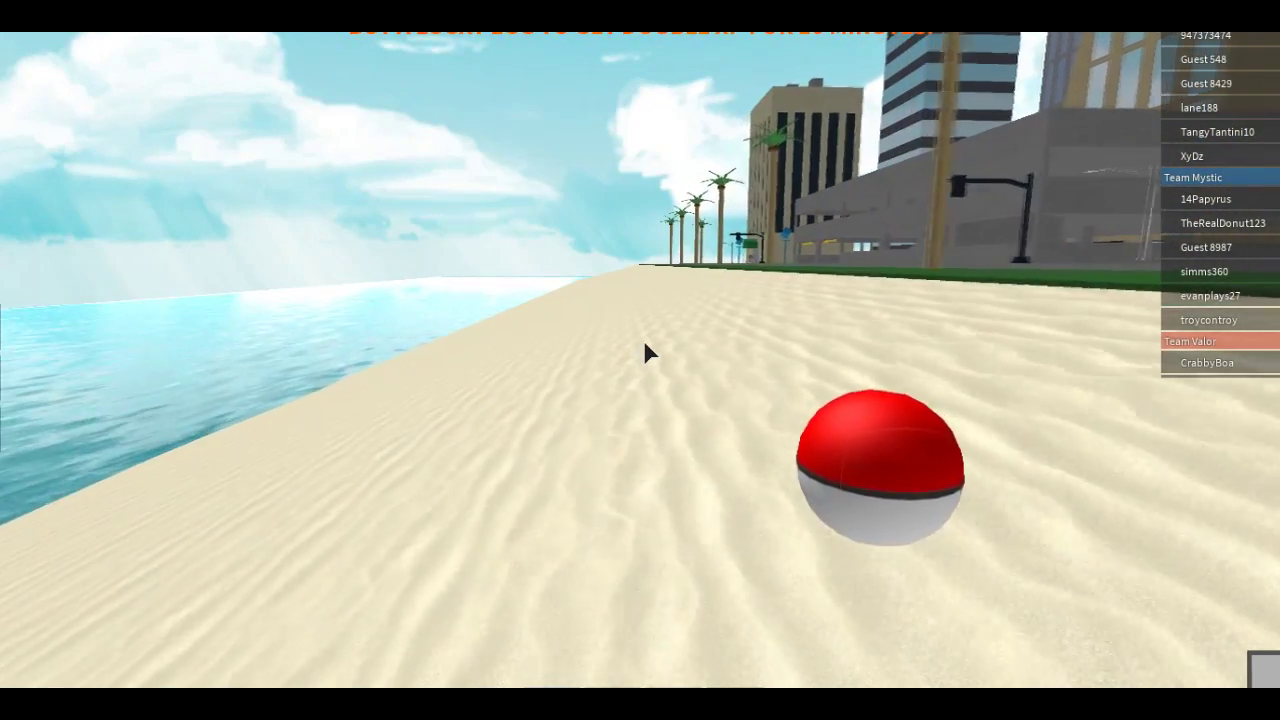
Walk from the beach past the skyscrapers and down the sidewalk to the crosswalk
key("w")
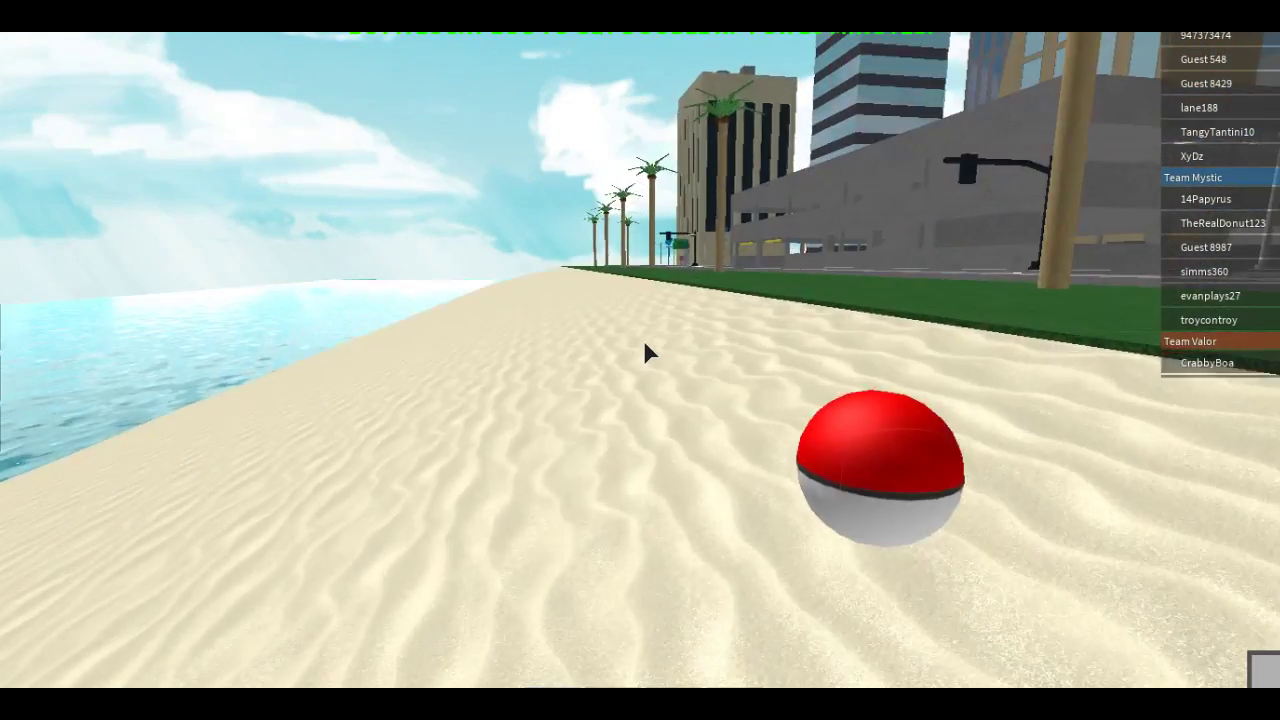
left_click_drag(645, 352, 645, 352)
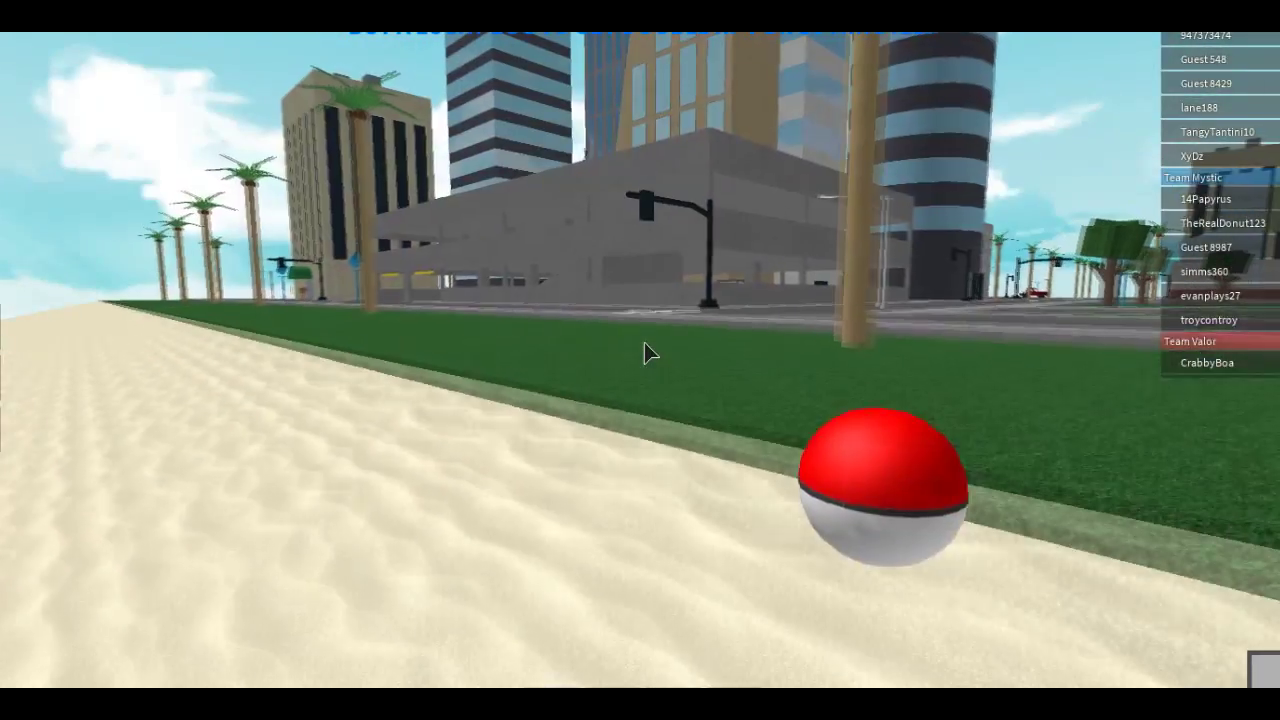
left_click_drag(645, 352, 645, 352)
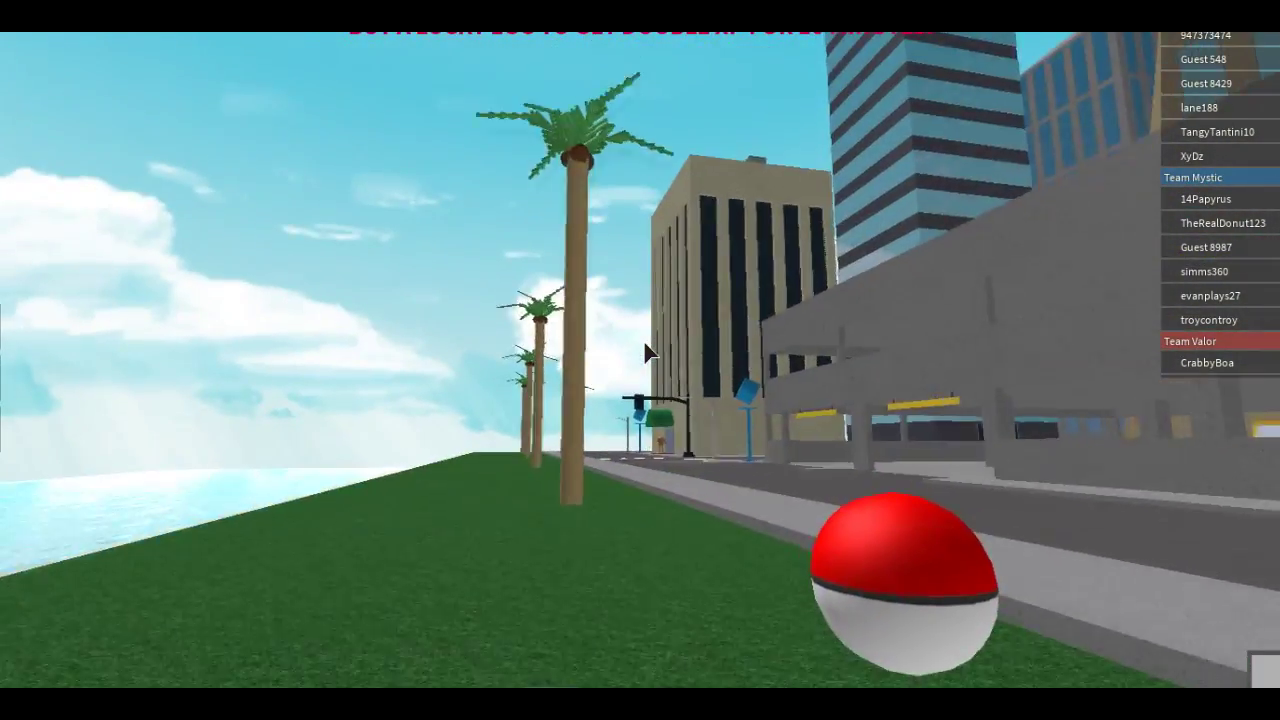
left_click_drag(645, 352, 645, 352)
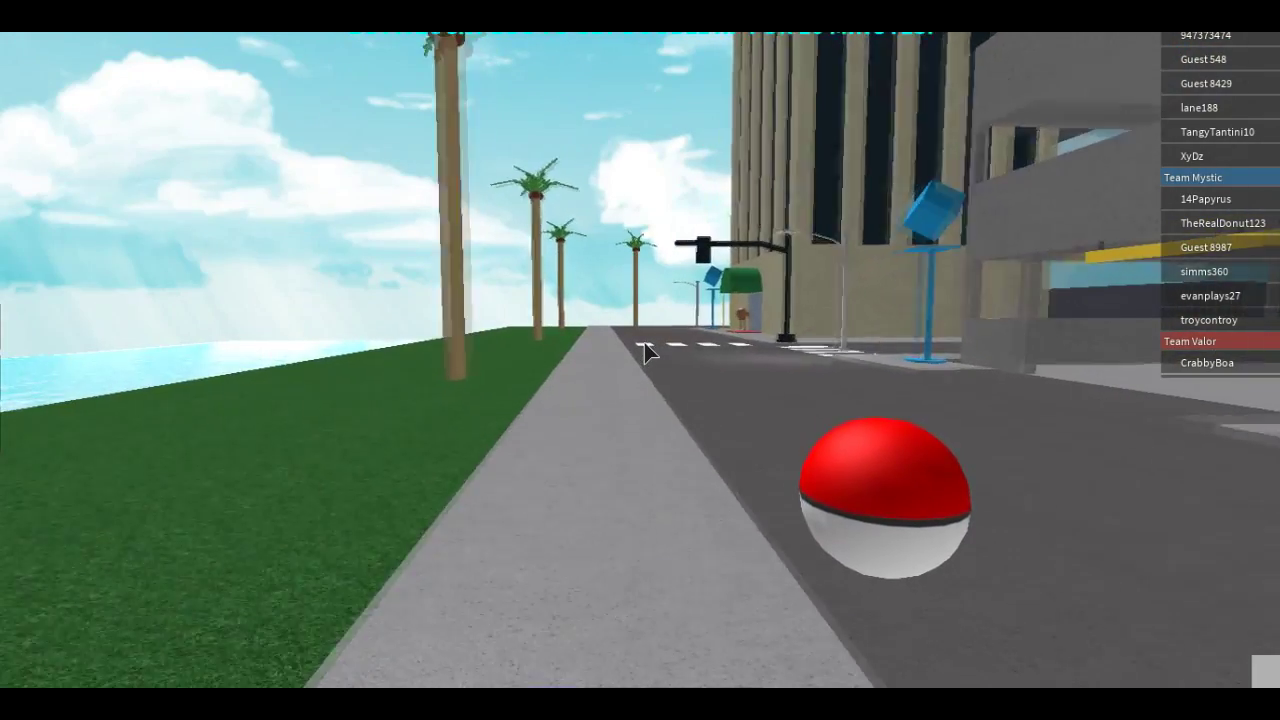
key("w")
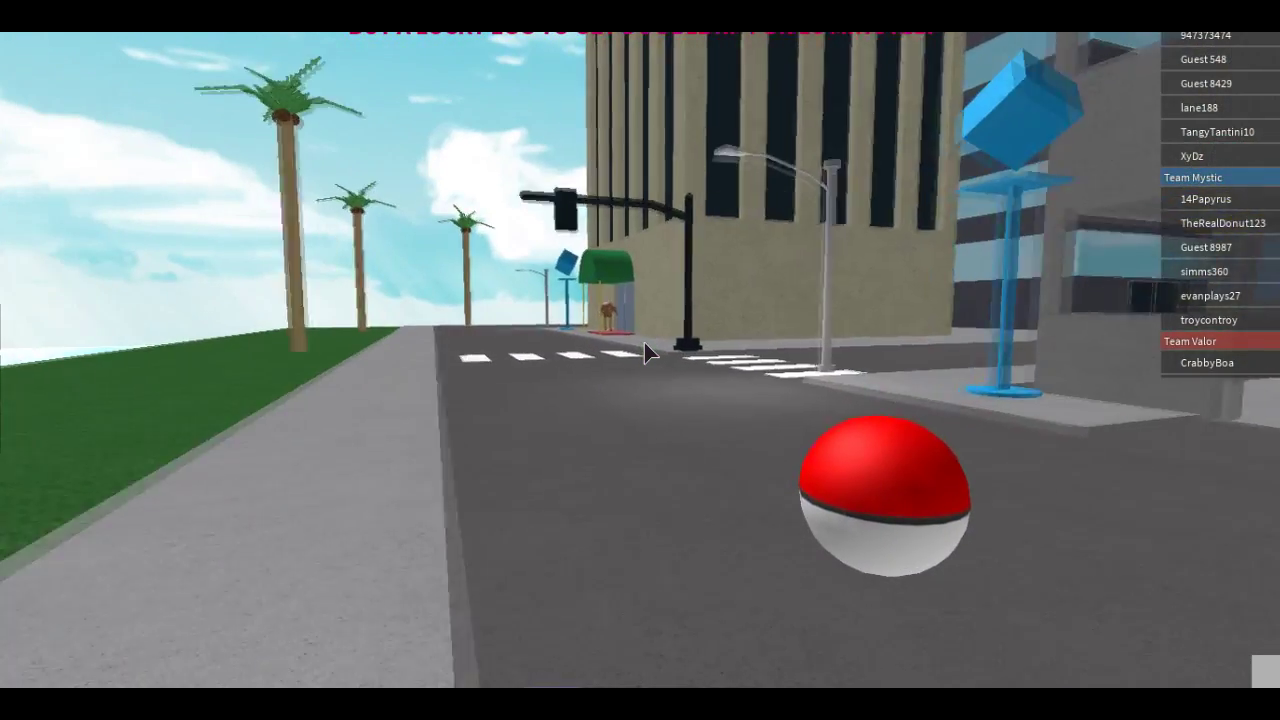
key("w")
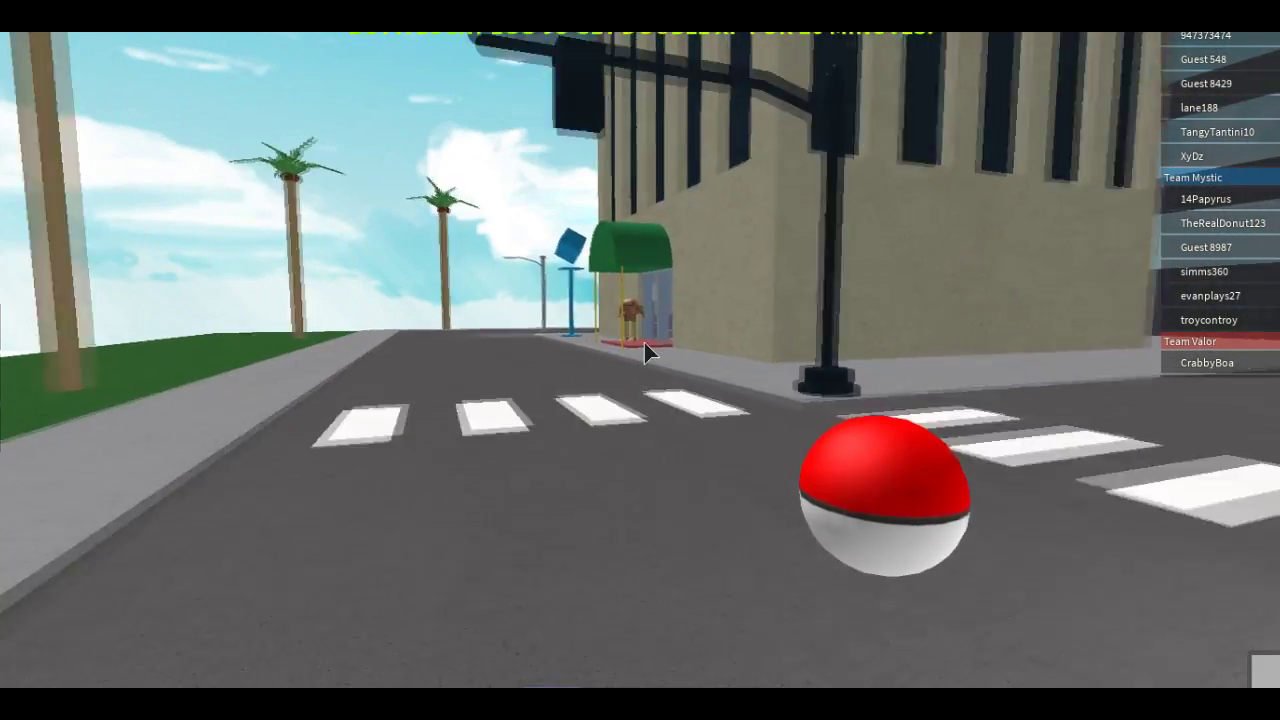
Cross the street into the green-awning shop and catch the Hitmonlee
key("w")
left_click_drag(645, 352, 645, 352)
key("w")
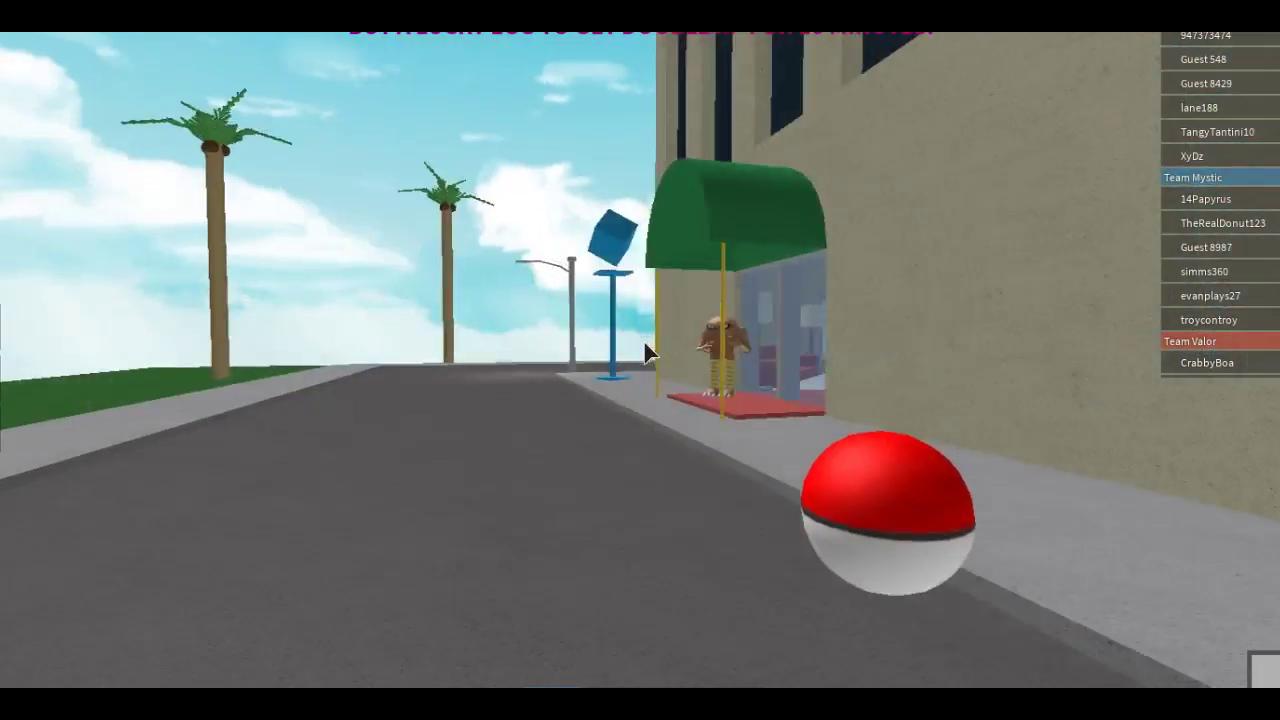
key("w")
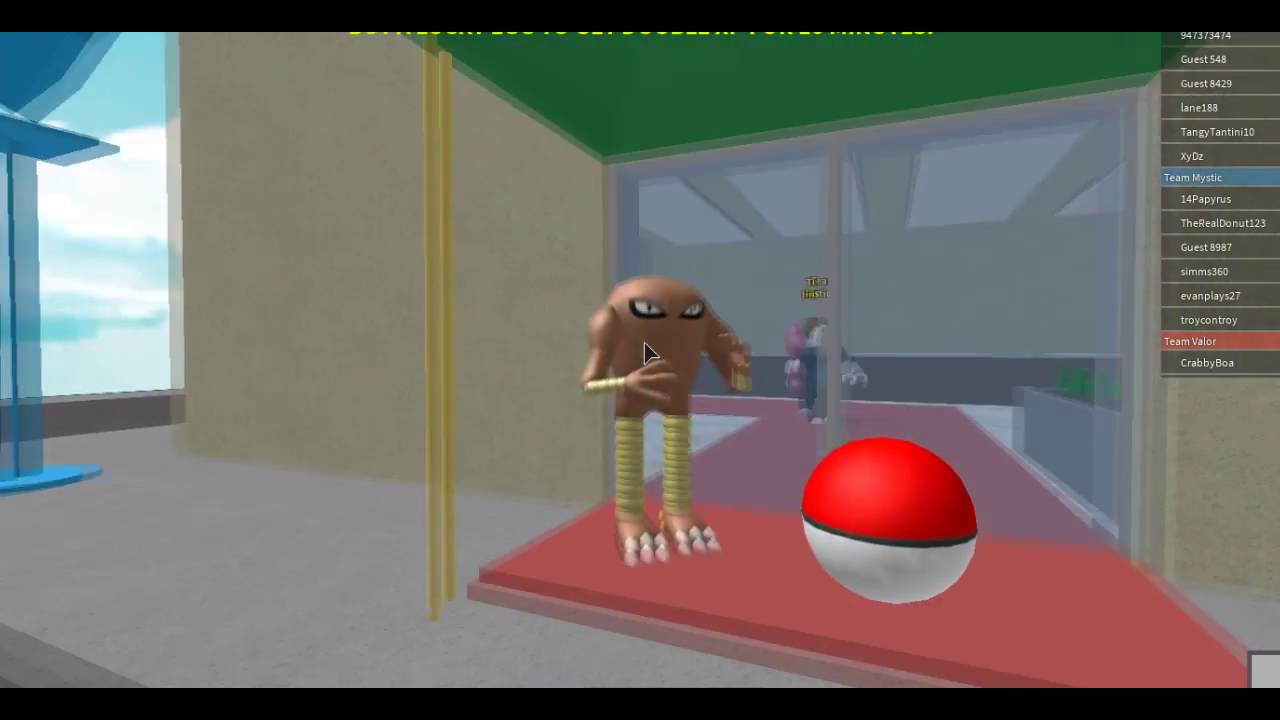
key("w")
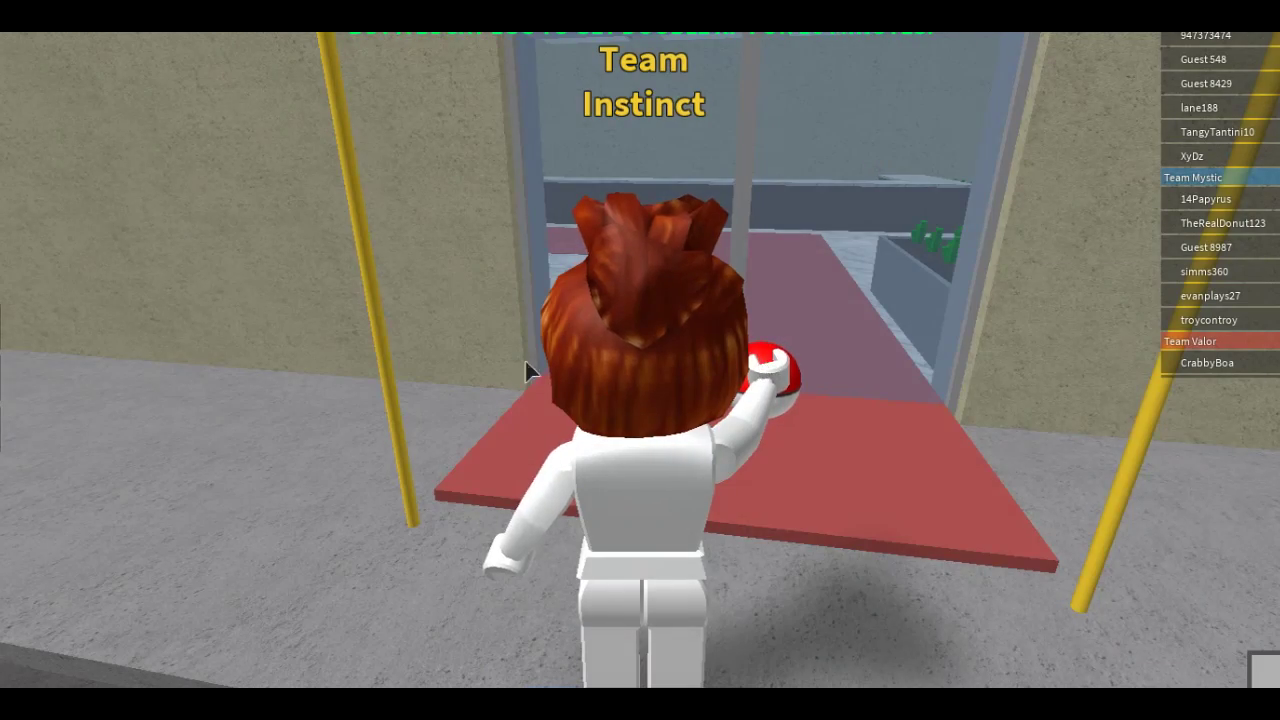
scroll(524, 358, "up", 3)
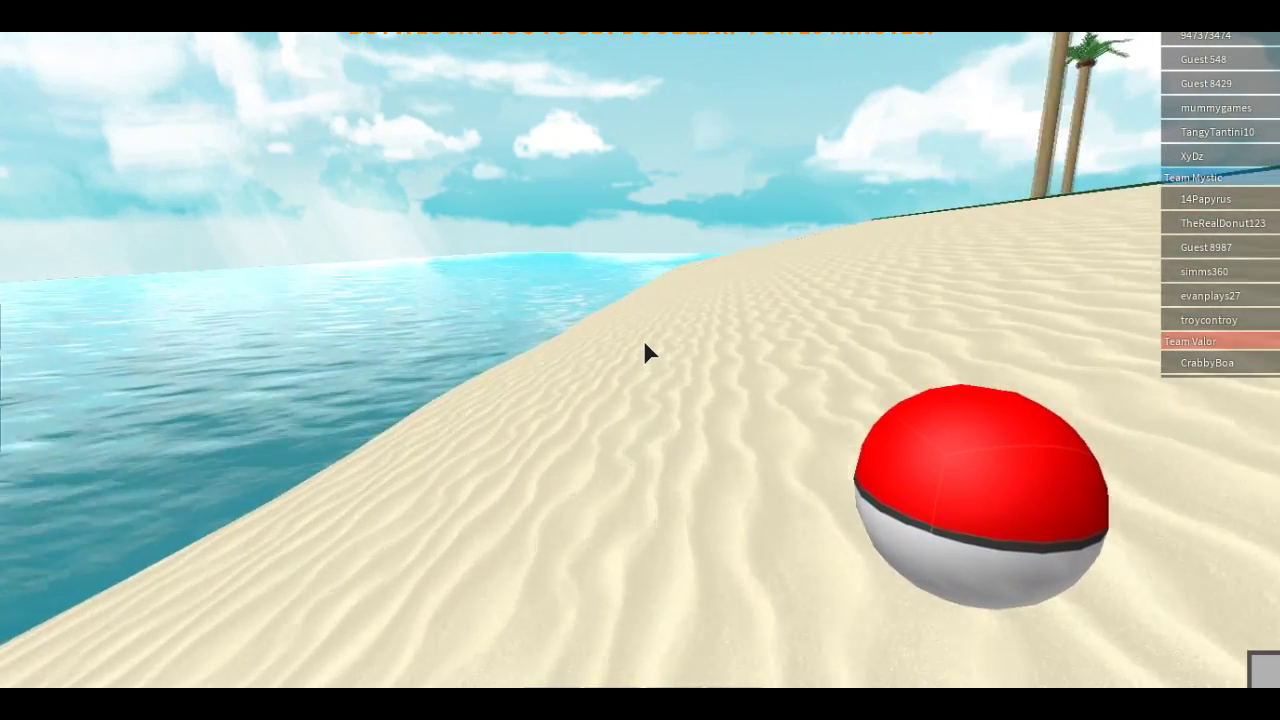
Tilt the view toward the horizon over the open beach by the sea
right_click(648, 352)
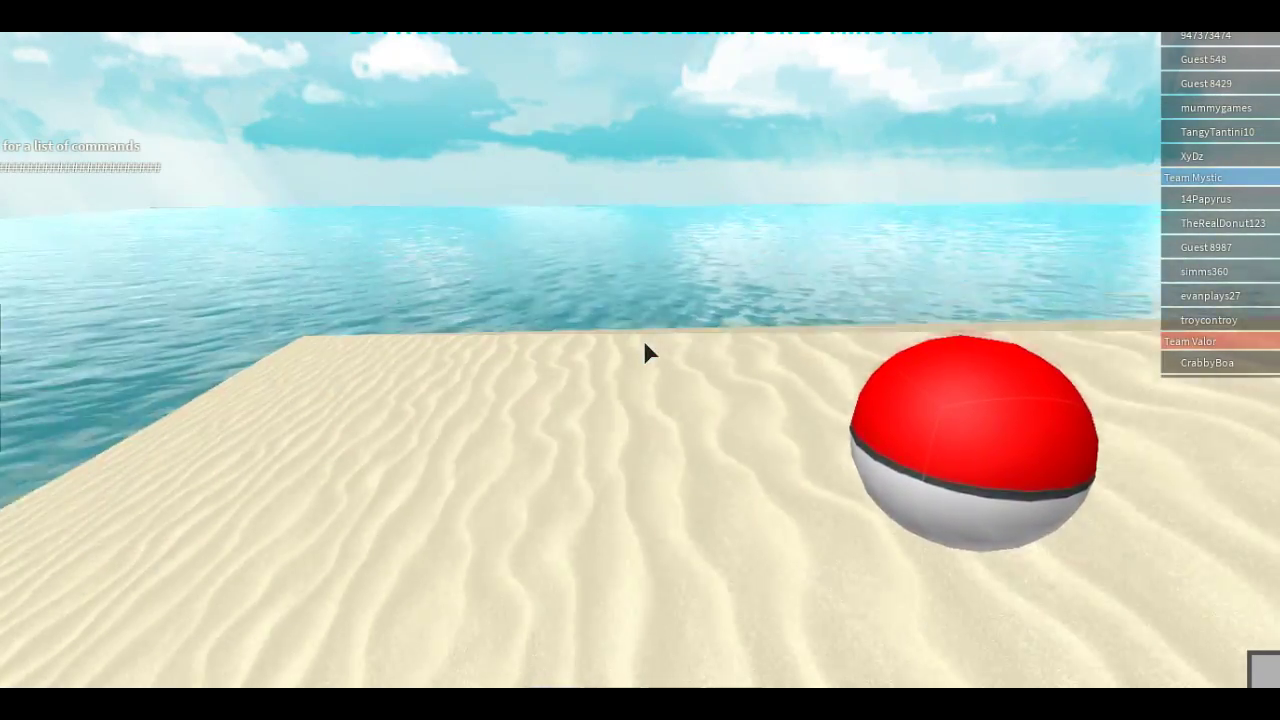
Look over the beachfront buildings while stepping from the sand onto the grass and back
right_click(648, 352)
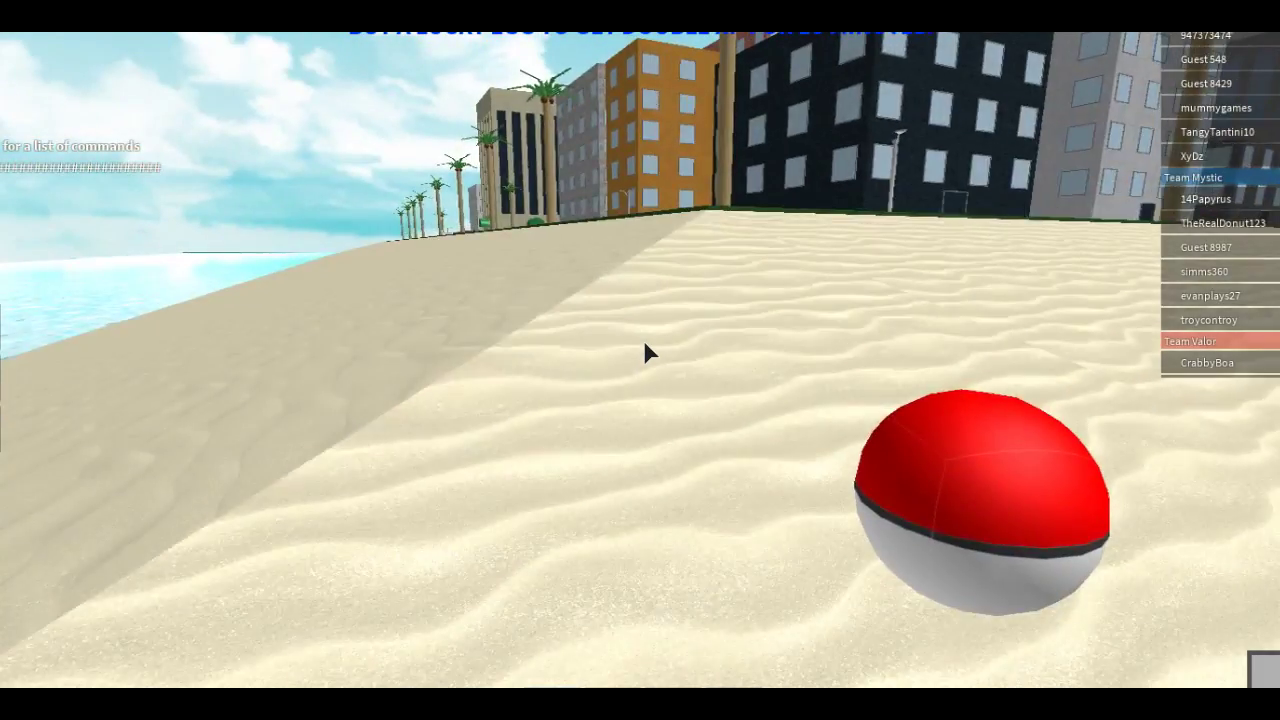
key("w")
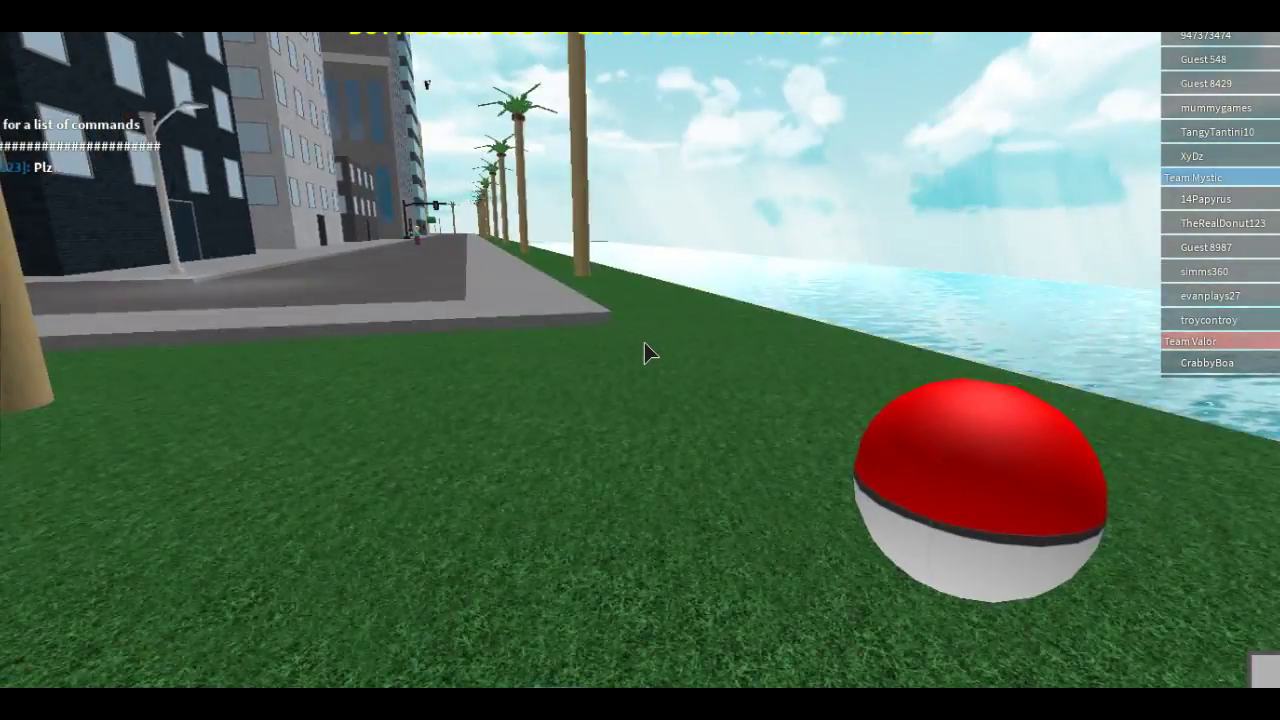
left_click_drag(648, 352, 648, 352)
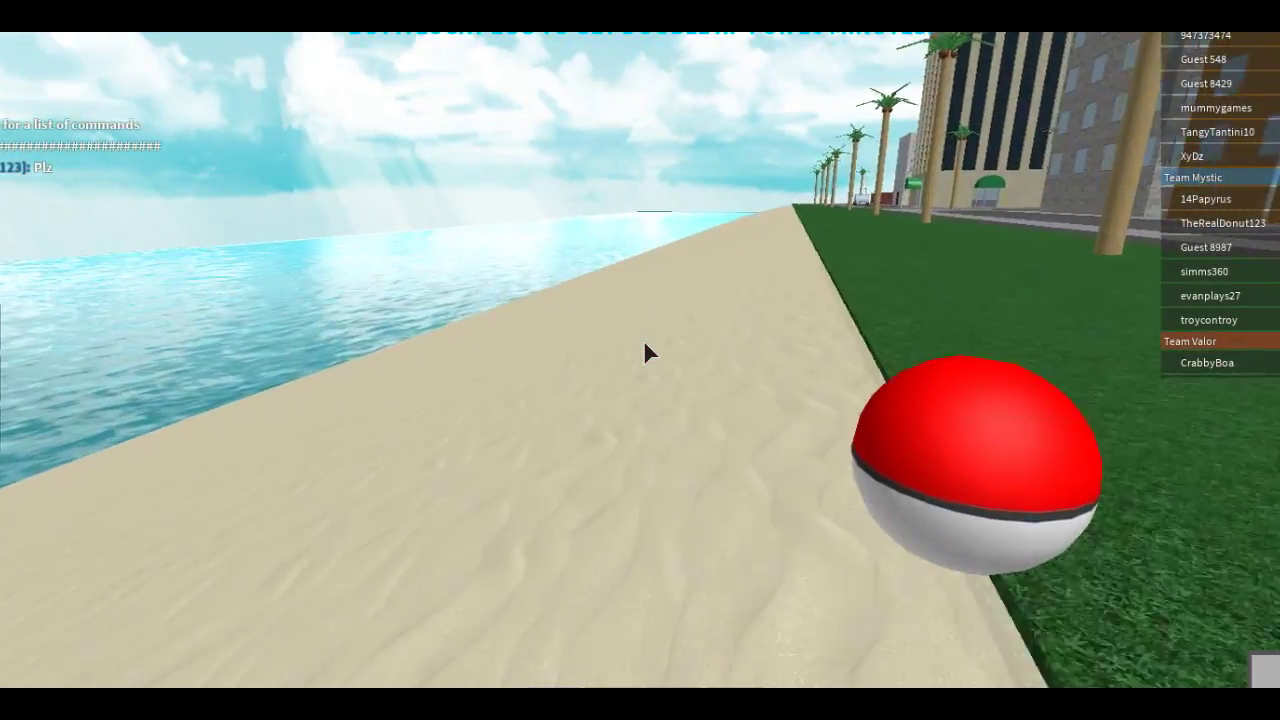
left_click_drag(648, 352, 648, 352)
key("e")
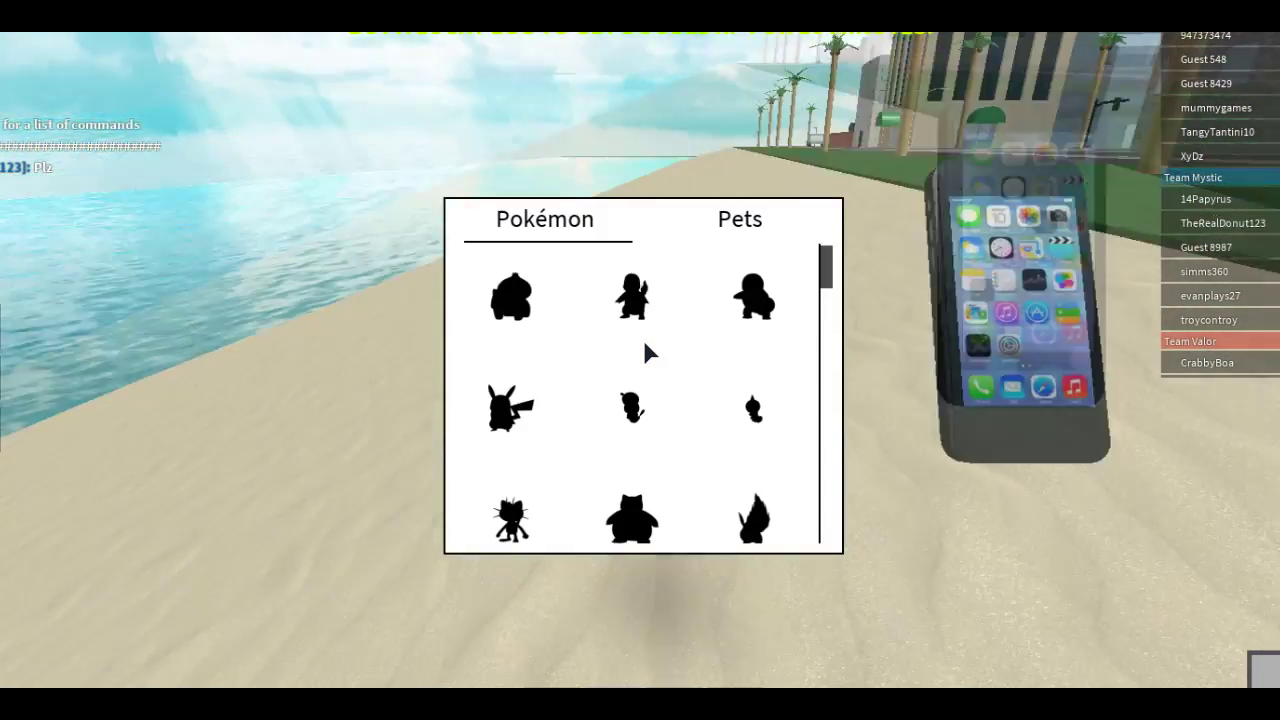
scroll(648, 352, "down", 5)
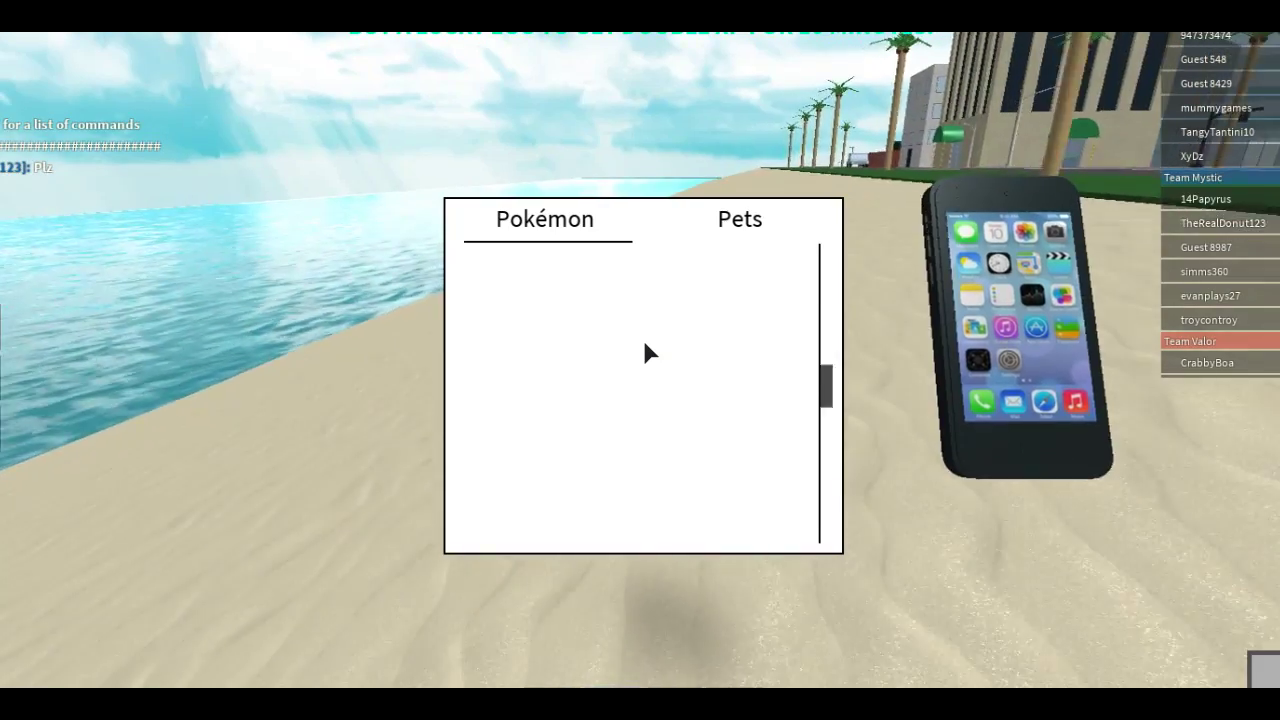
scroll(648, 352, "up", 5)
key("e")
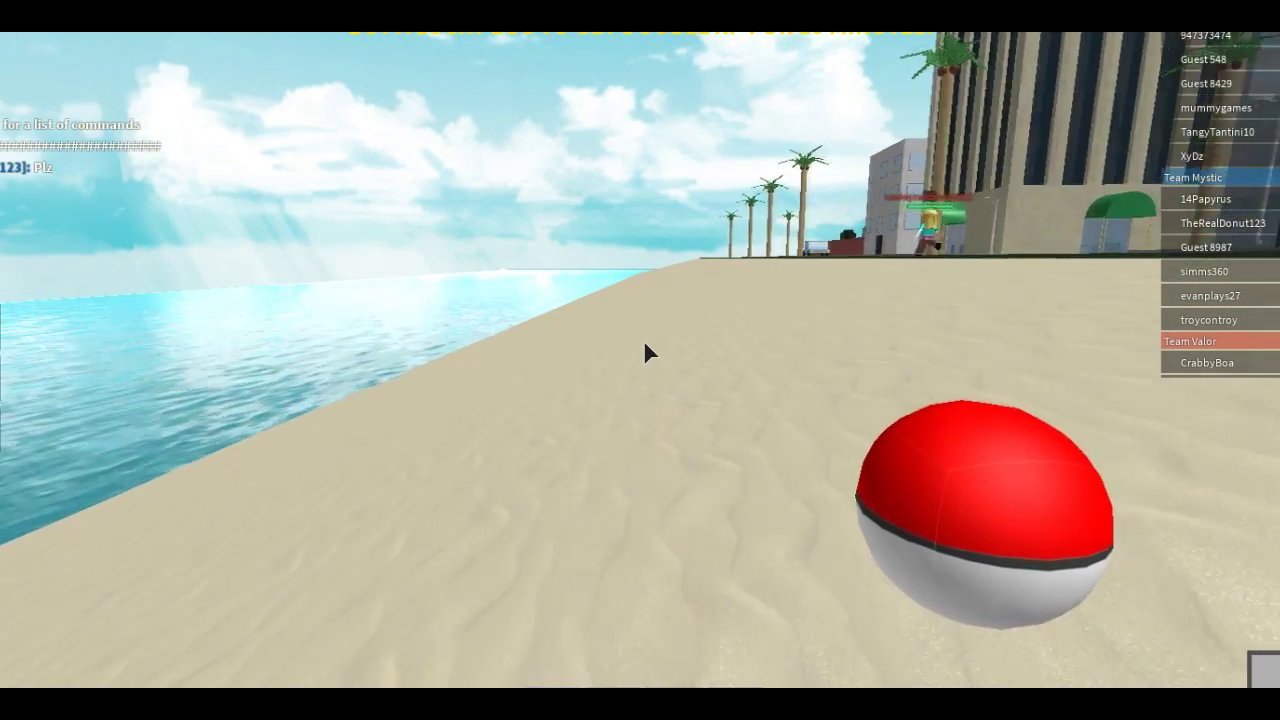
key("Right")
key("Right")
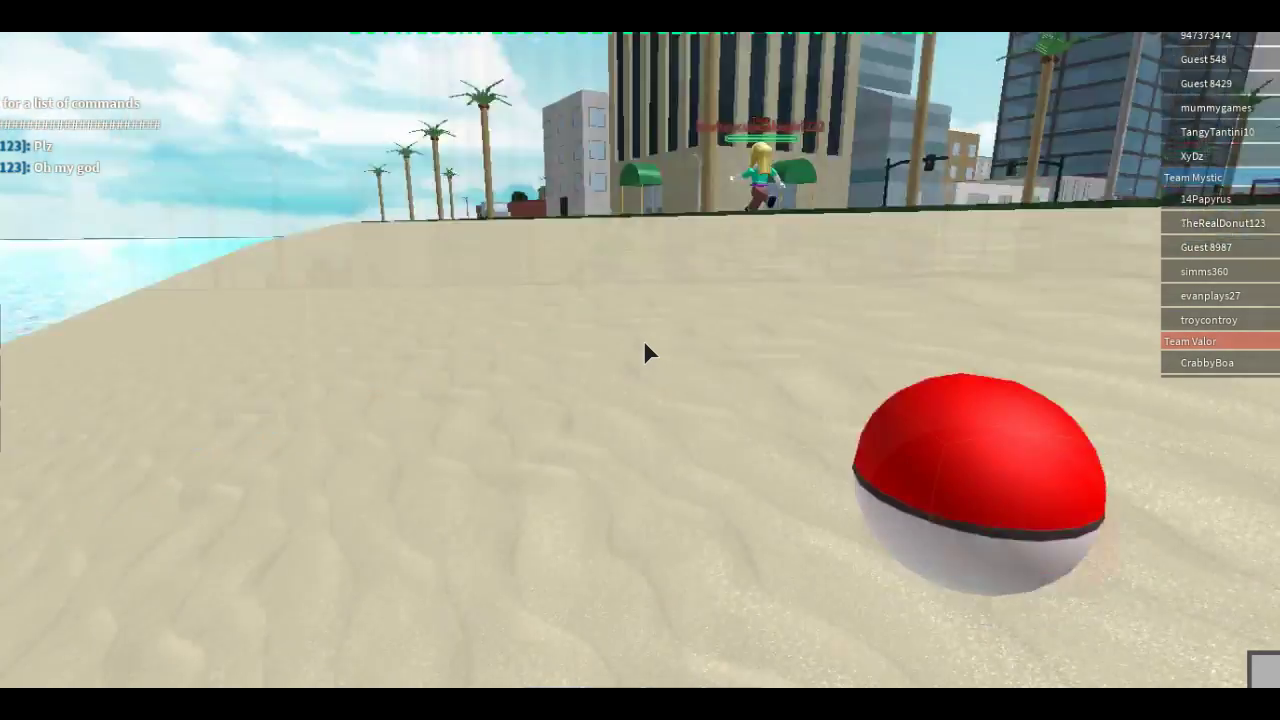
key("Left")
key("Left")
key("Right")
key("Right")
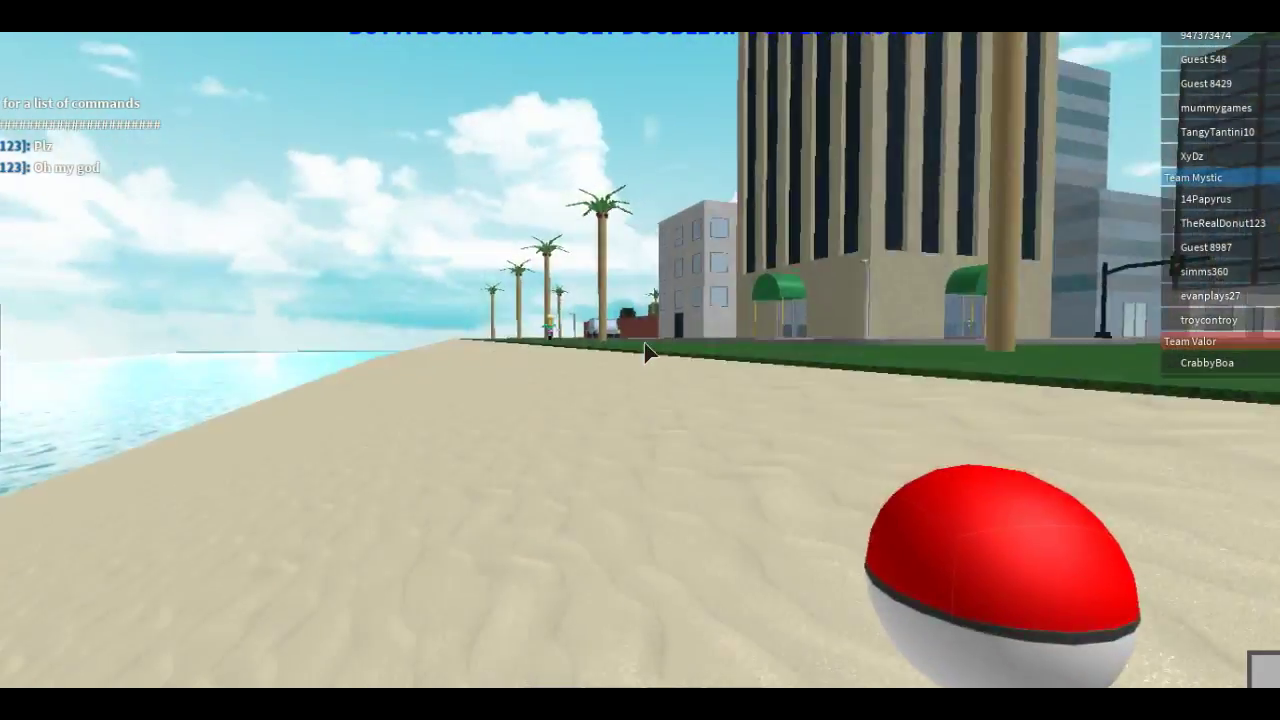
Walk along the beach, glancing at the sea, then onto the grass strip
key("w")
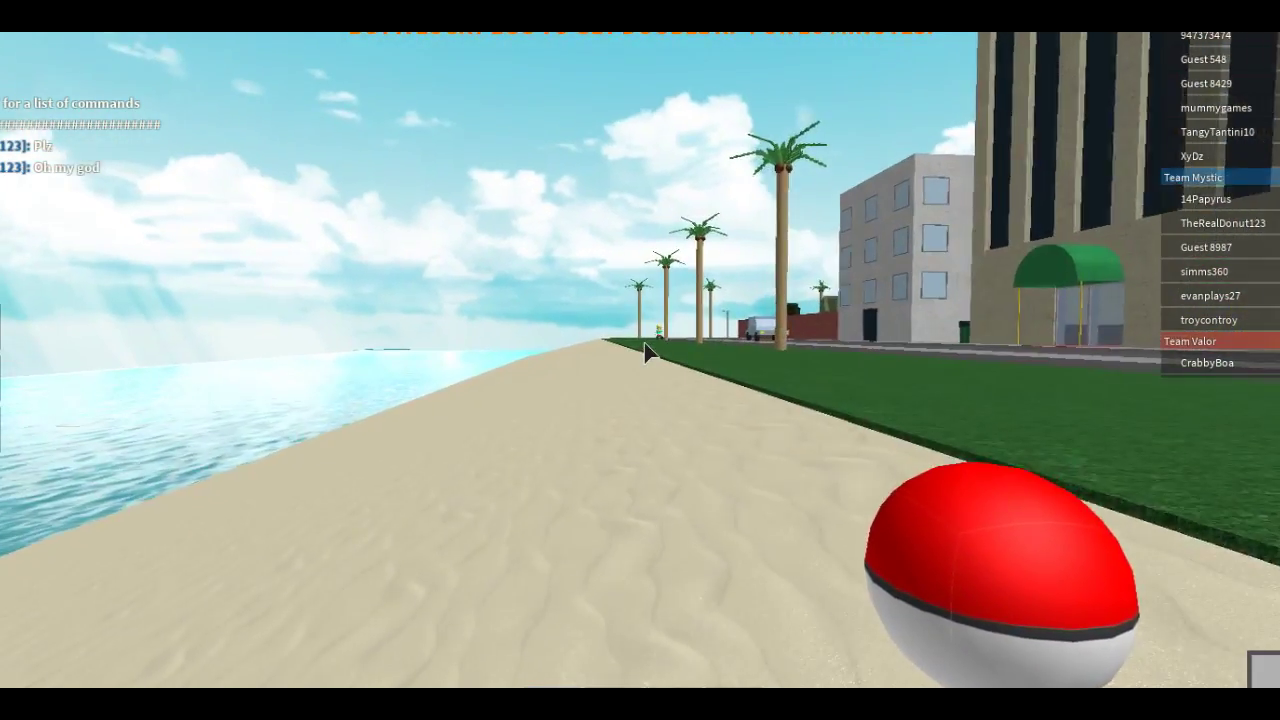
key("Left")
key("Left")
key("Right")
key("Right")
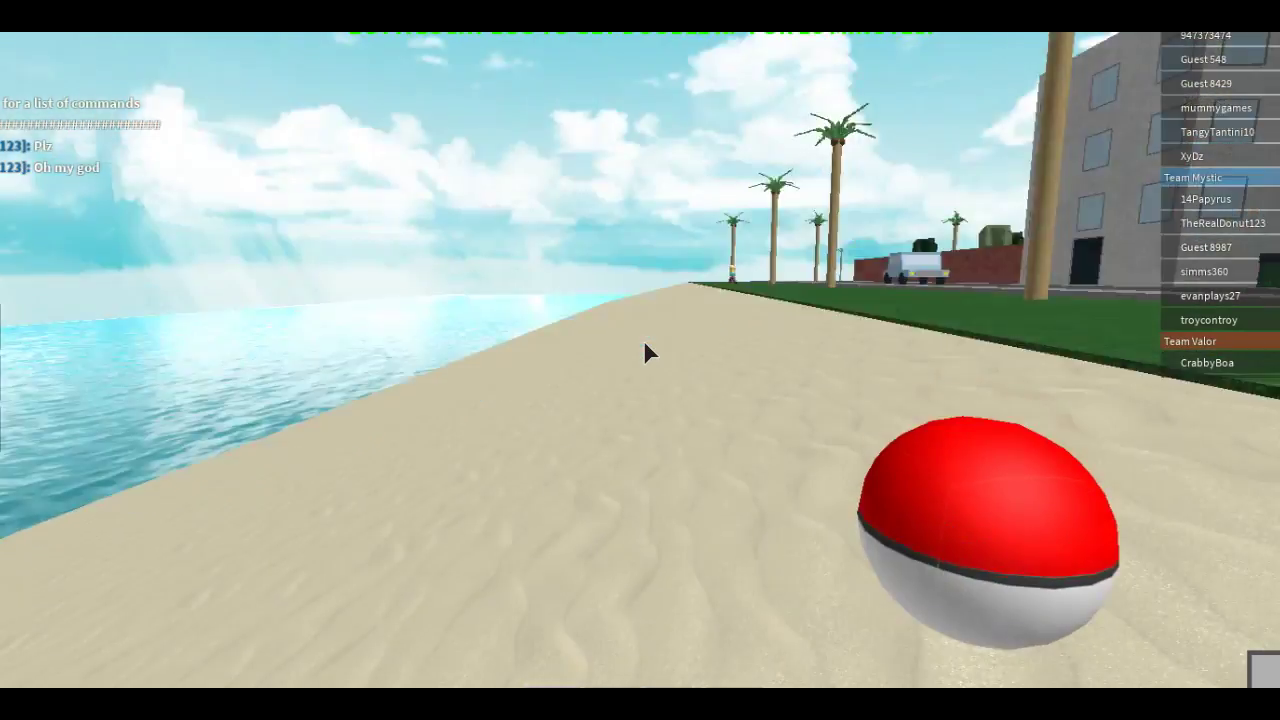
key("Right")
key("Right")
key("w")
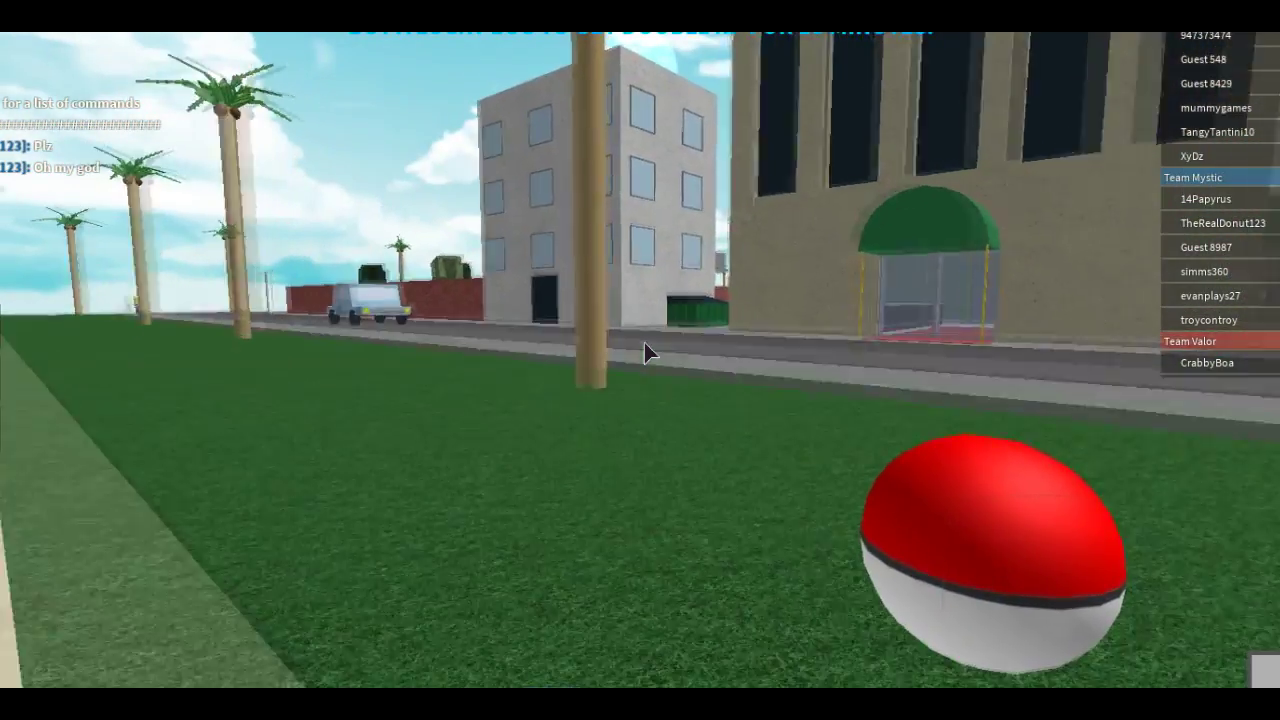
key("Left")
key("Left")
key("Right")
key("Right")
key("w")
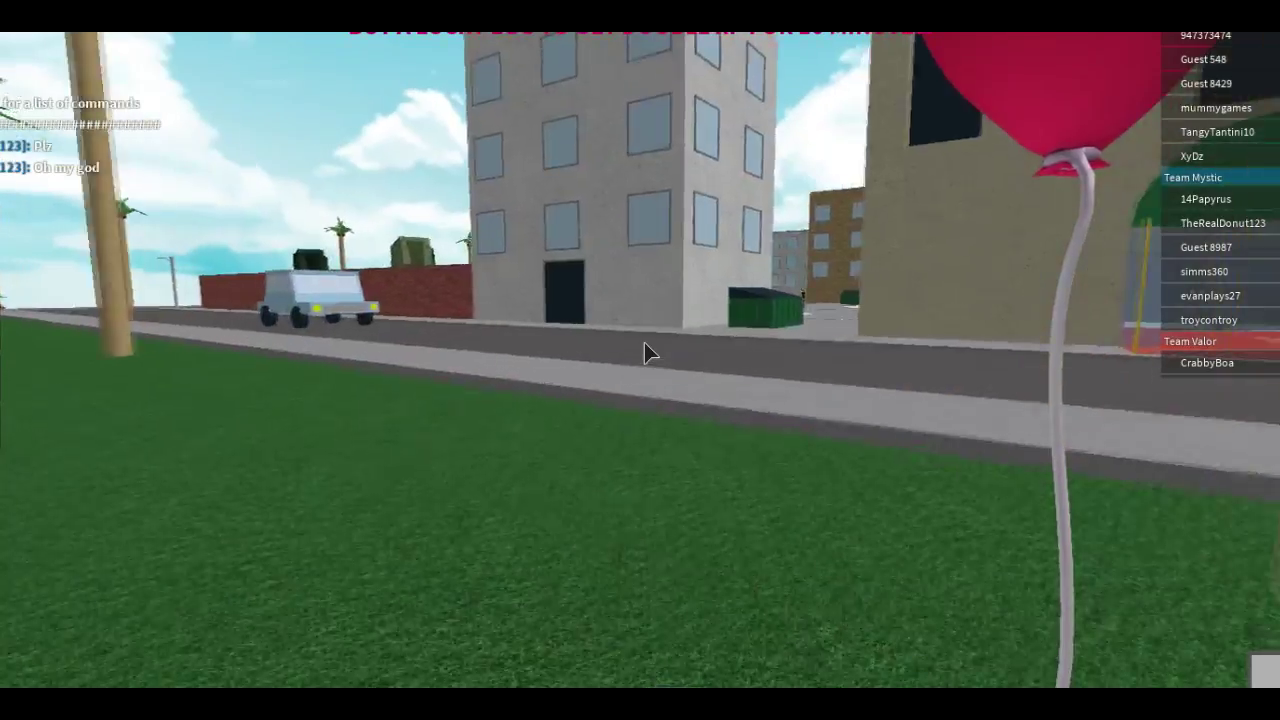
key("Left")
key("Left")
key("Left")
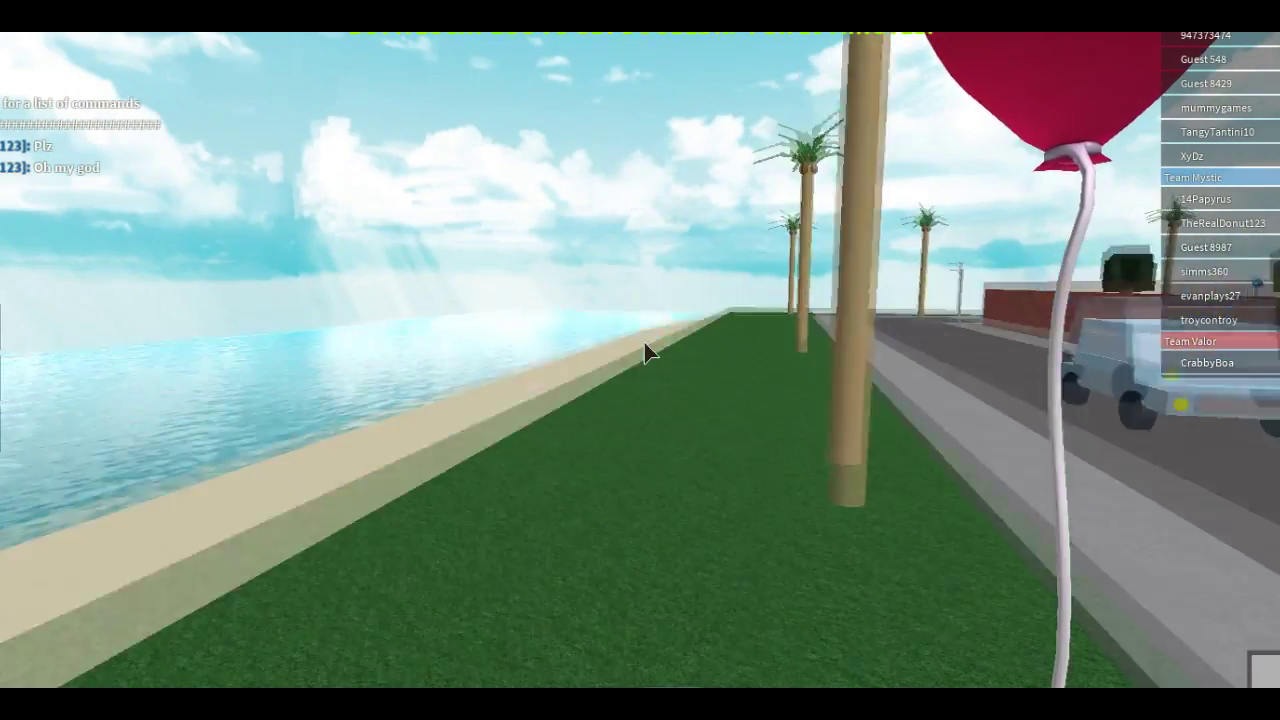
Walk past the parked car to the brick wall beside the park
key("w")
key("Right")
key("Right")
key("w")
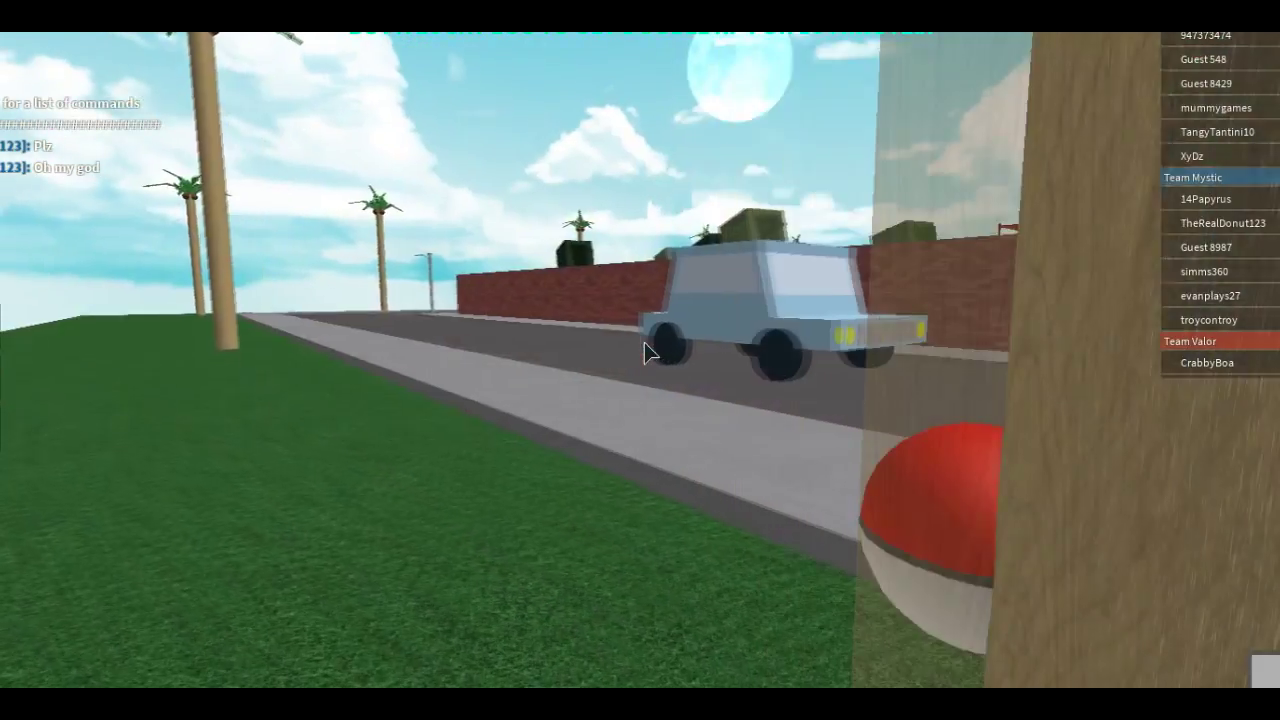
key("w")
key("w")
key("w")
key("w")
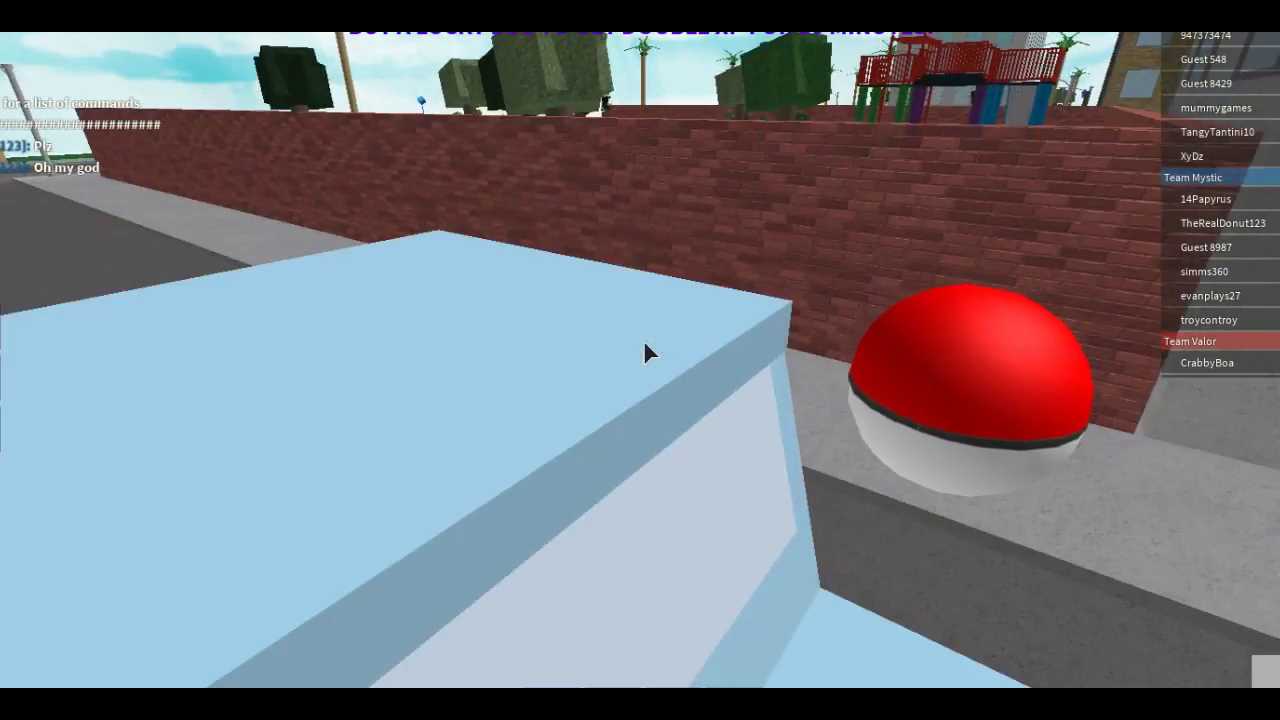
key("w")
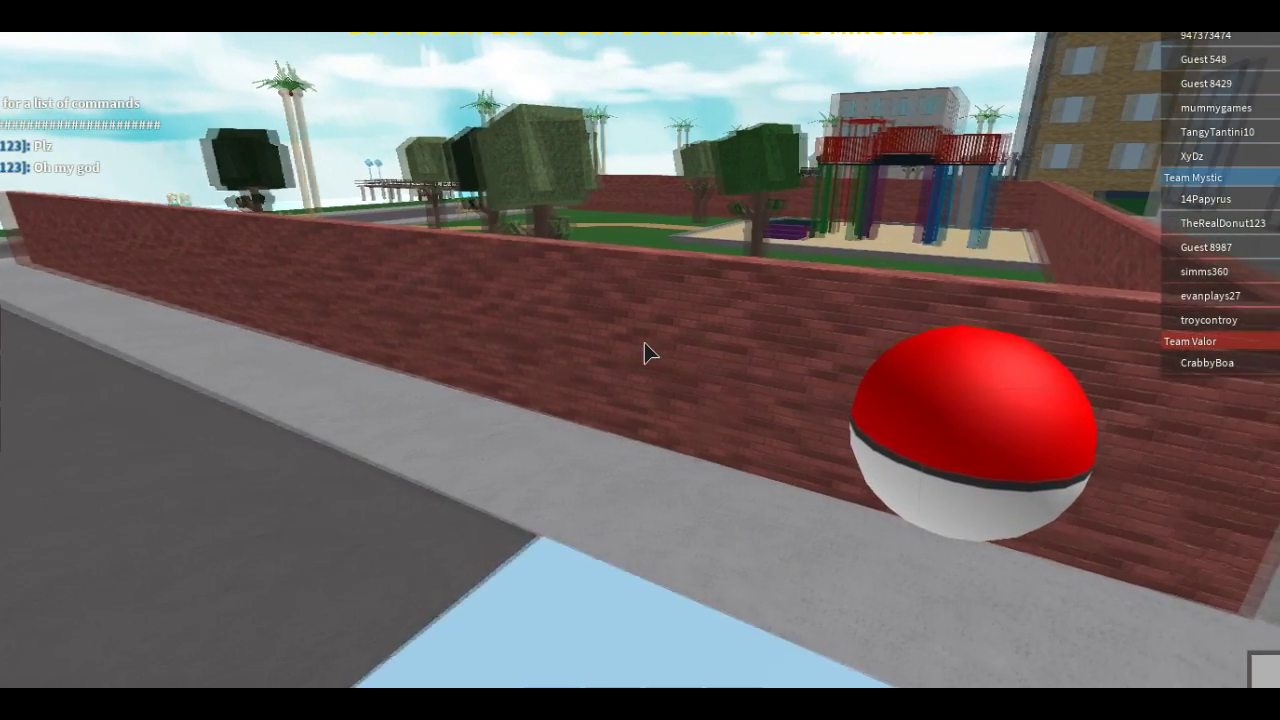
key("w")
key("a")
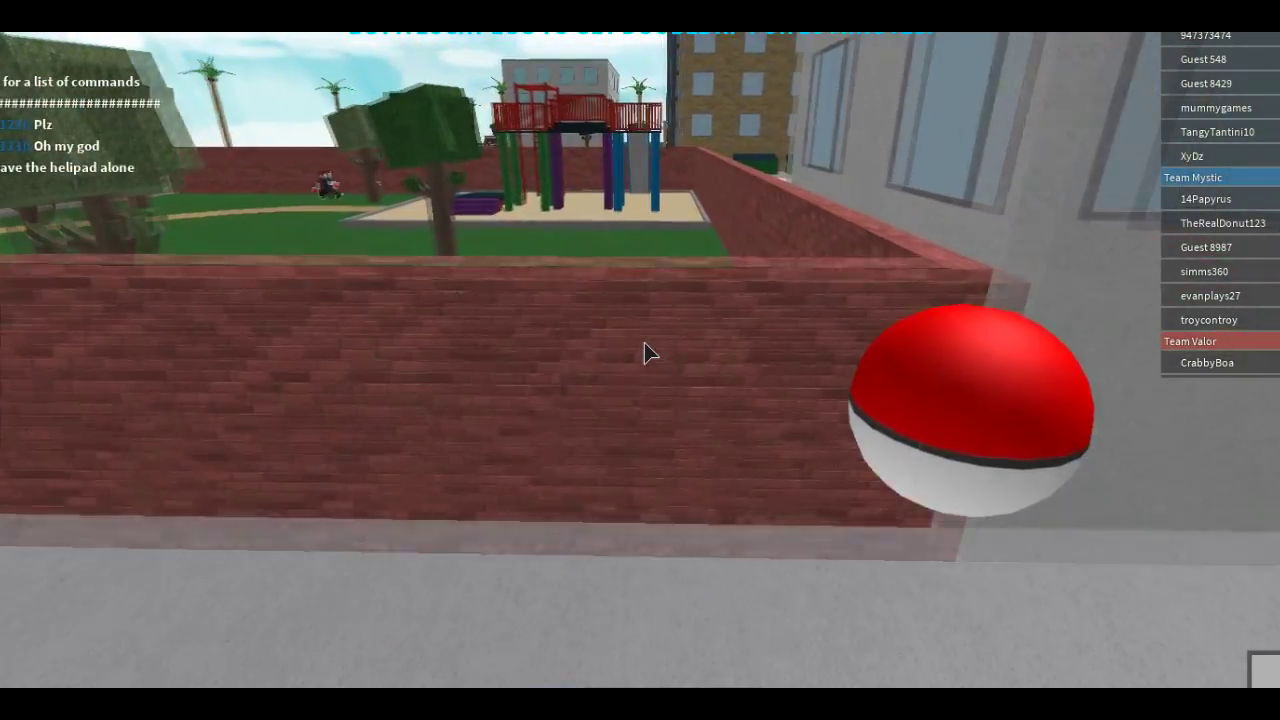
left_click_drag(645, 352, 645, 352)
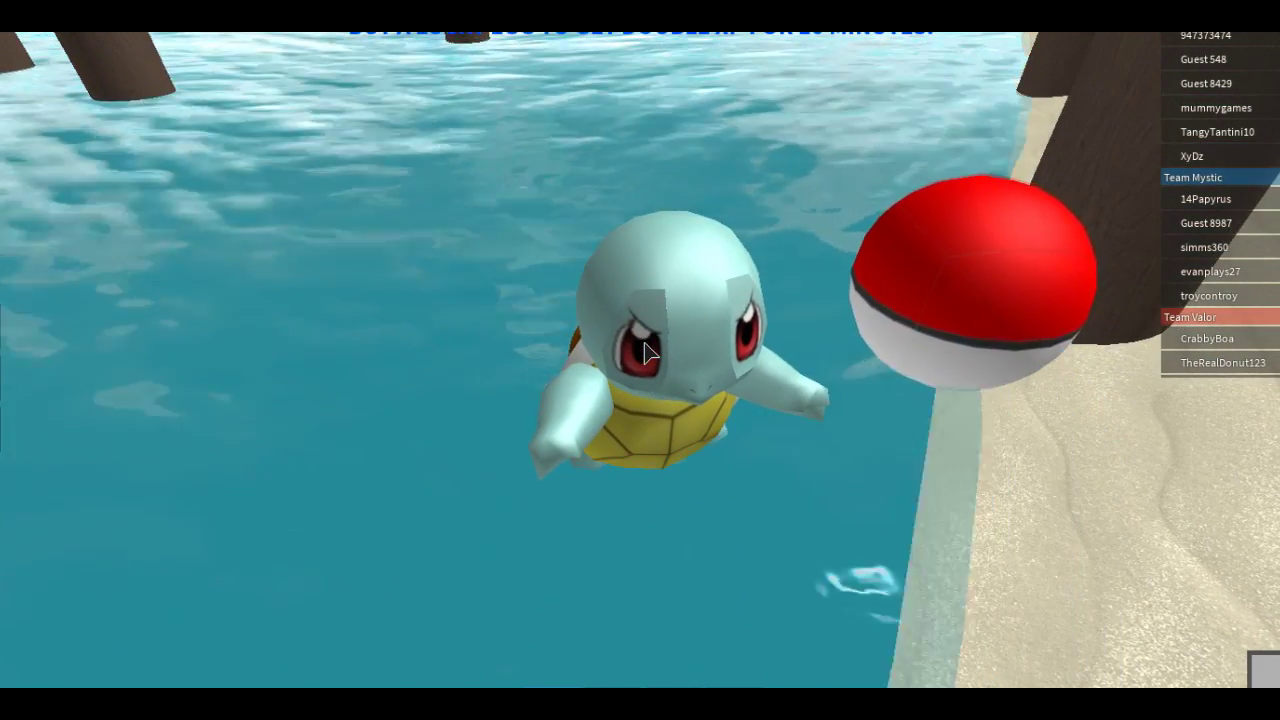
Throw the Poké Ball at the Squirtle by the pier and catch it
left_click(645, 352)
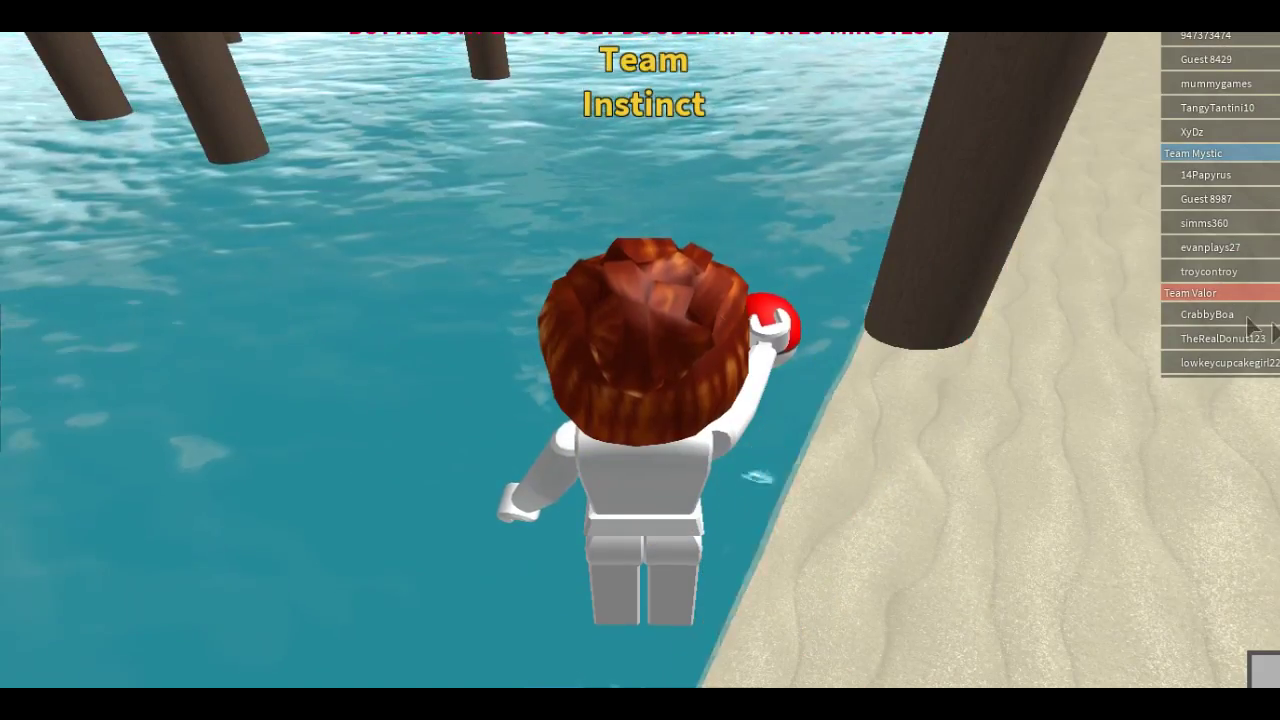
Walk out from under the pier onto the sand
key("w")
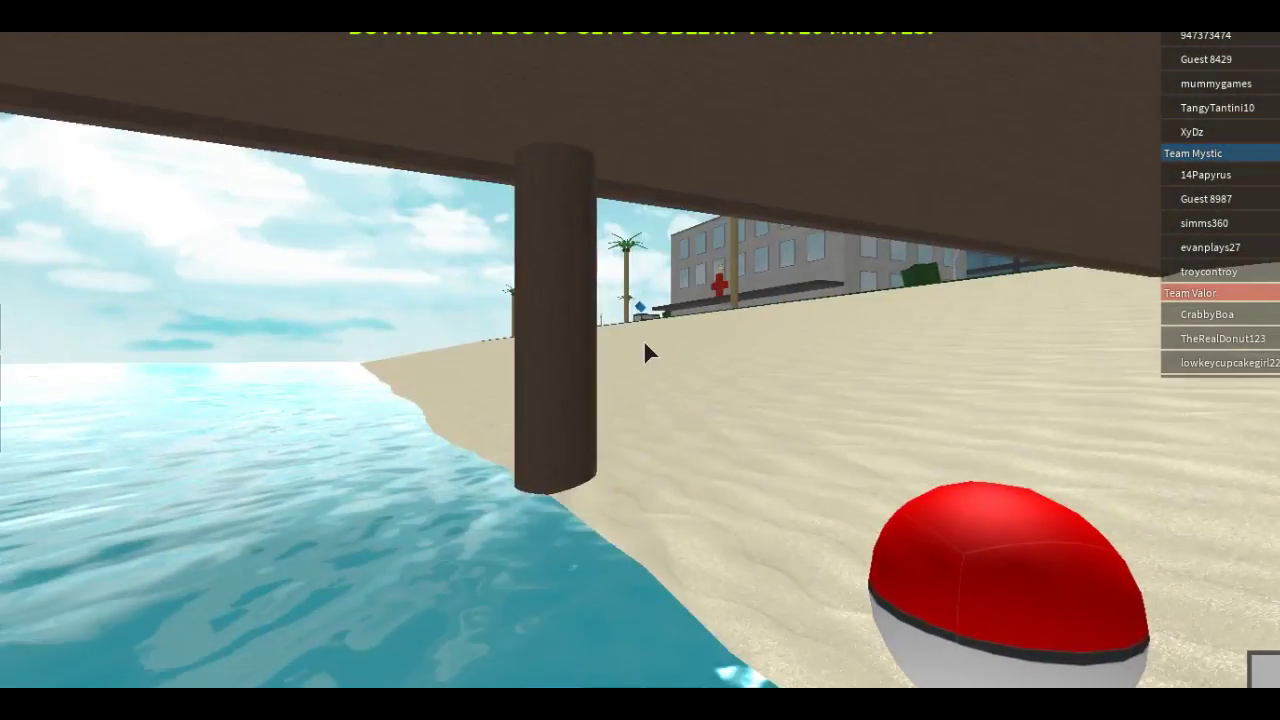
Cross the beach, grass and sidewalk onto the road toward the hospital
key("w")
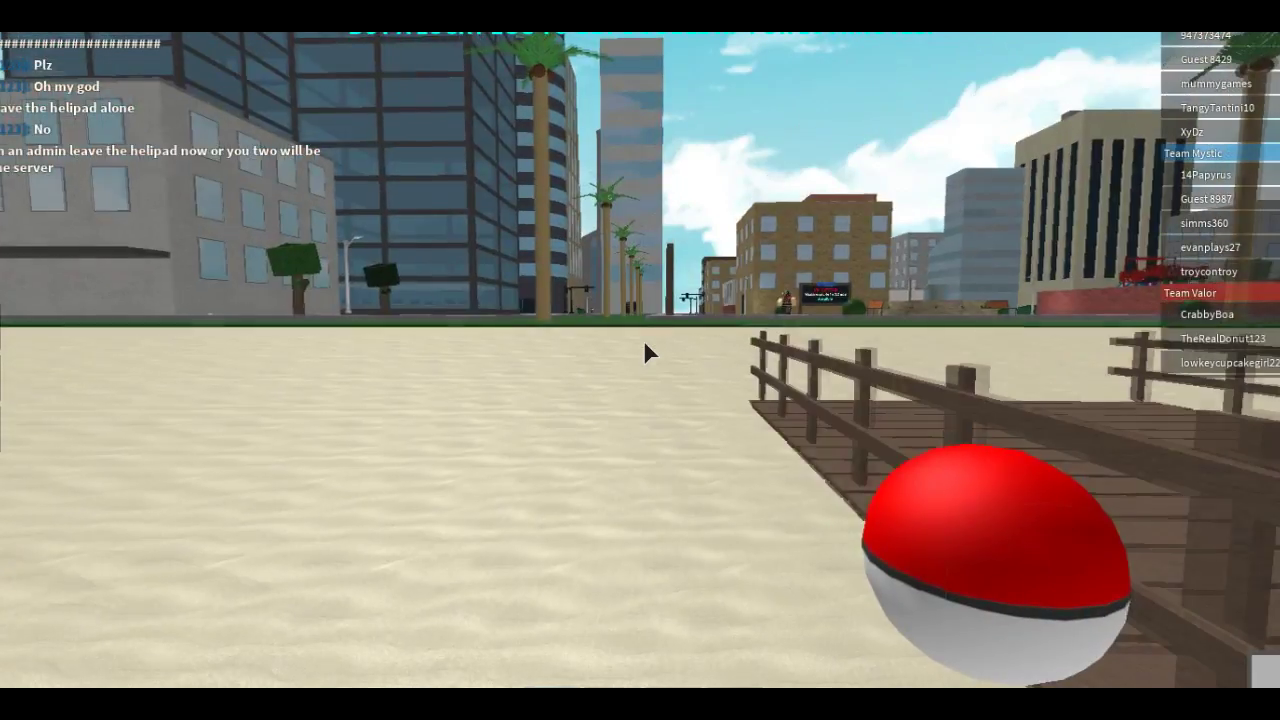
key("w")
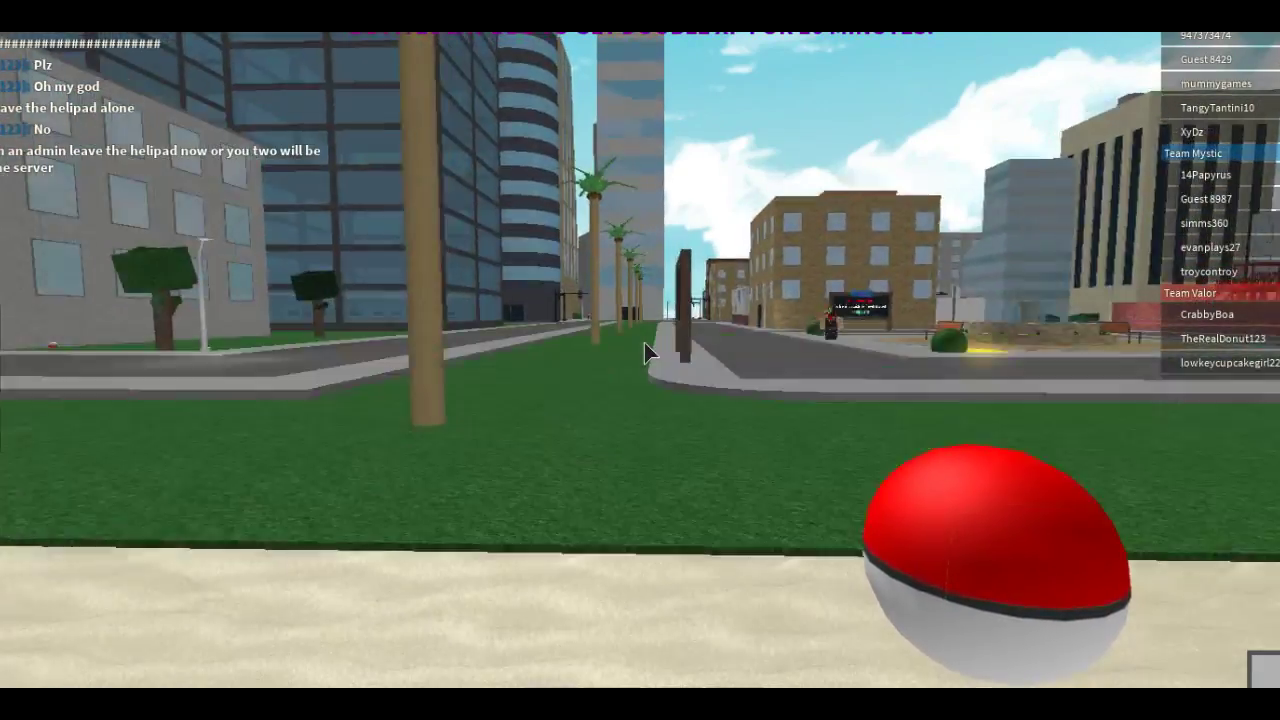
key("w")
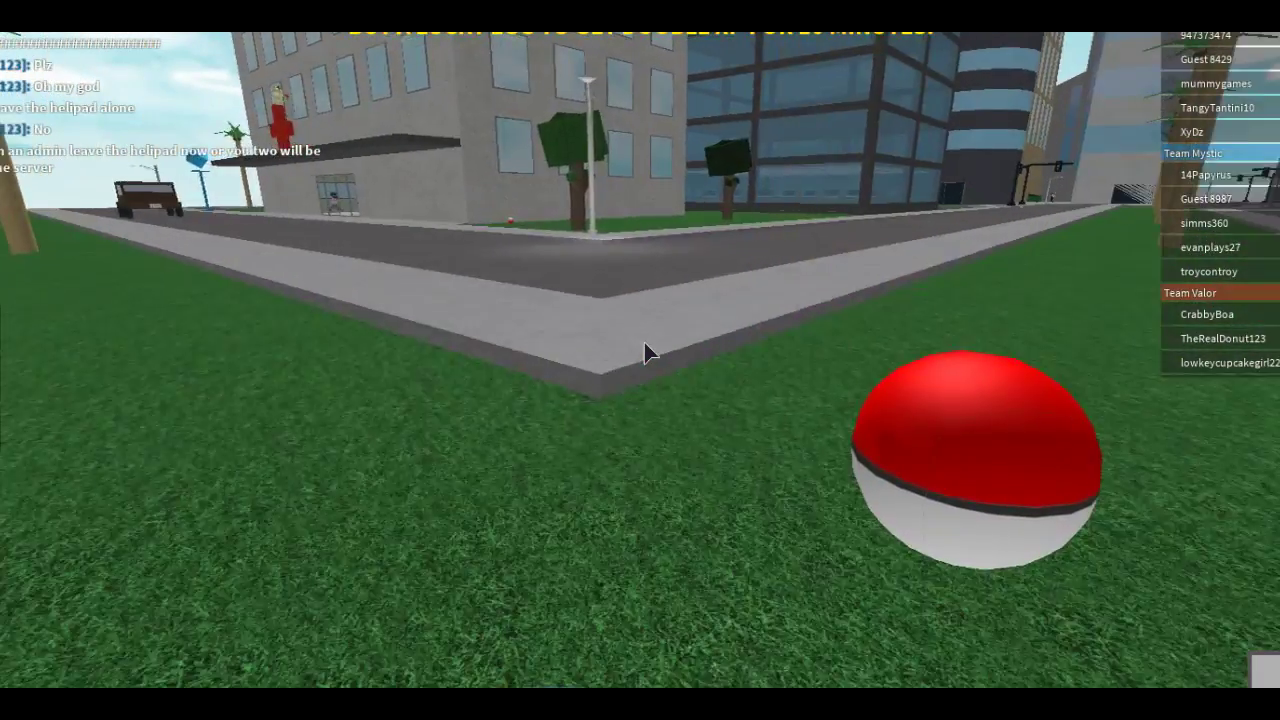
key("w")
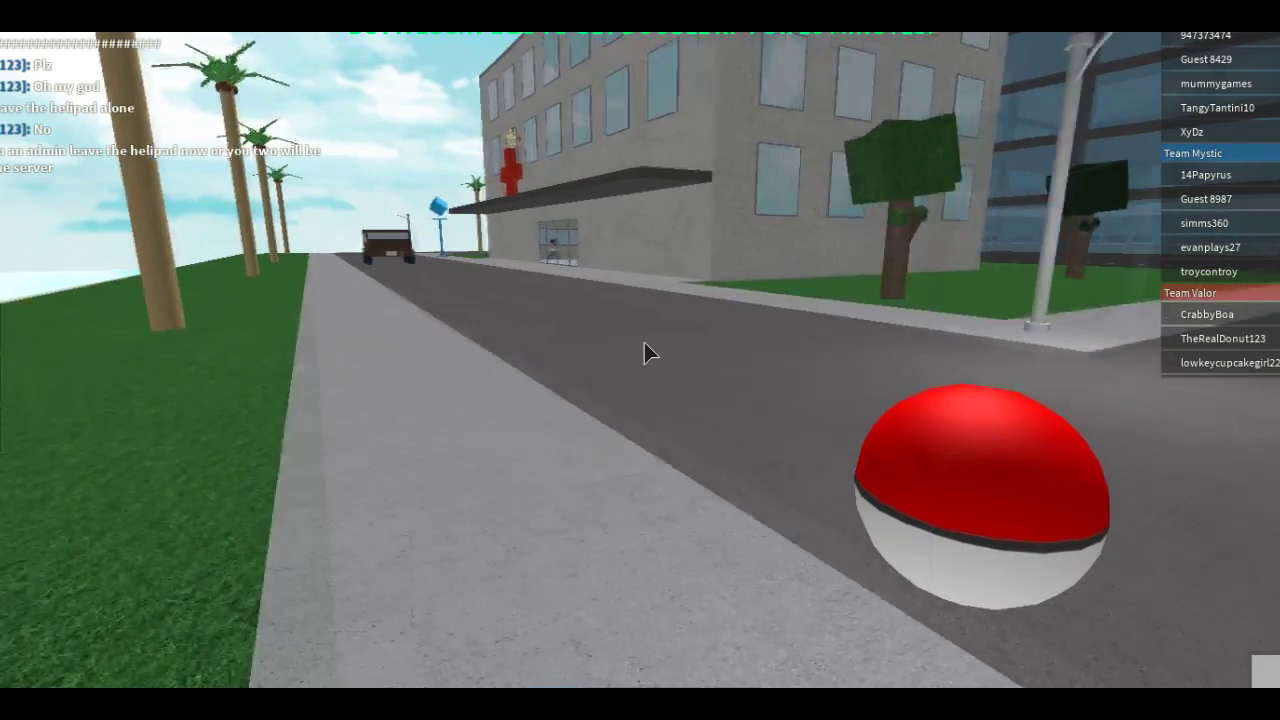
key("w")
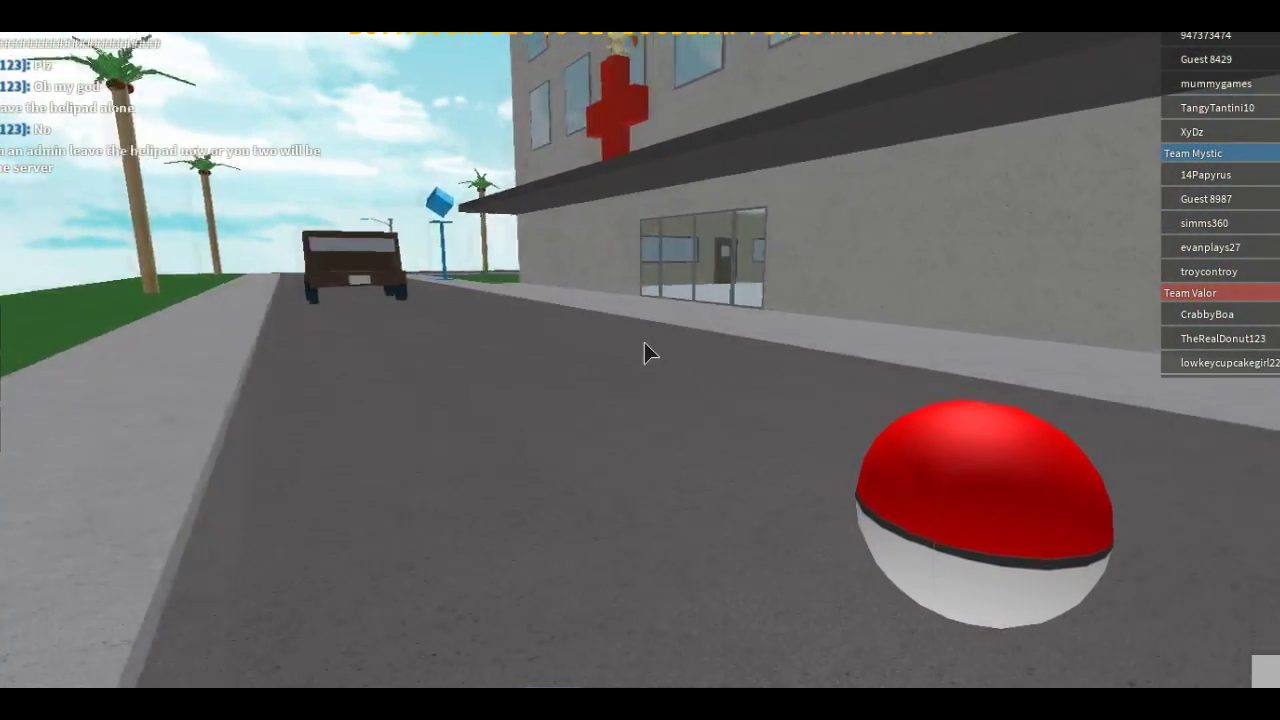
Look around the parked car, then walk to the hospital's front windows
right_click(648, 352)
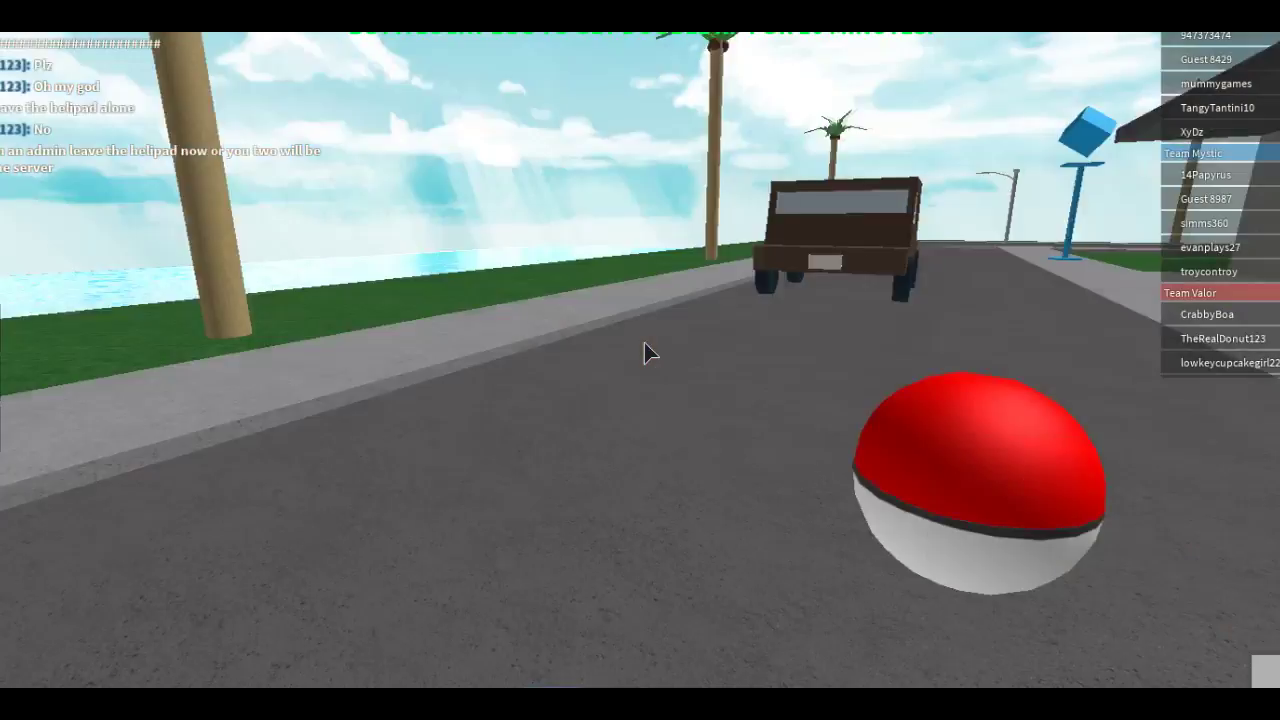
left_click_drag(648, 352, 648, 352)
key("w")
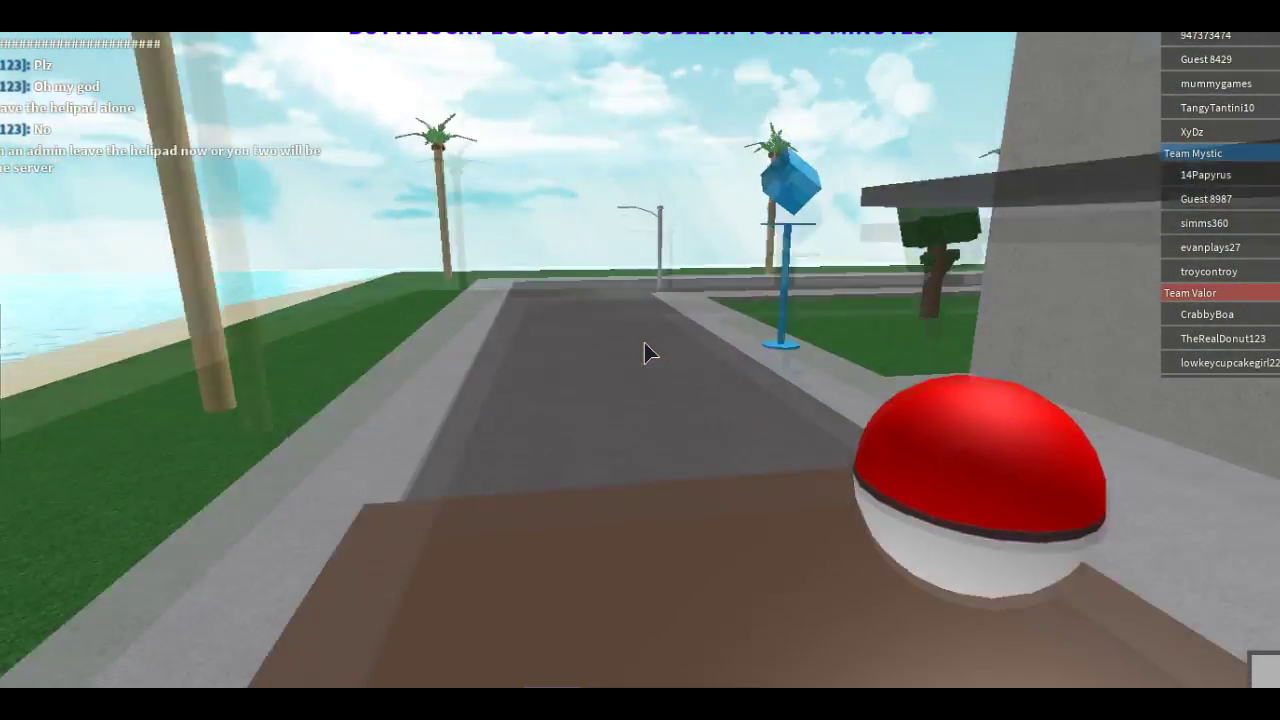
left_click_drag(648, 352, 648, 352)
scroll(648, 352, "down", 3)
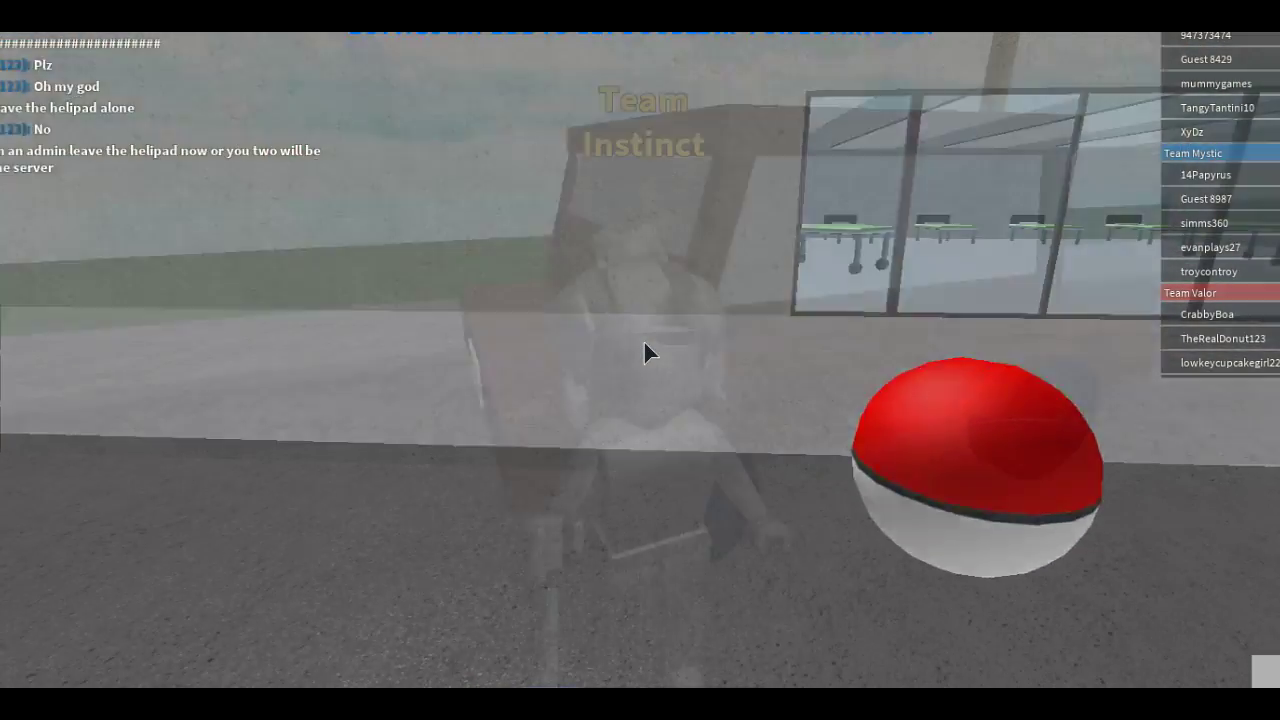
scroll(718, 370, "up", 3)
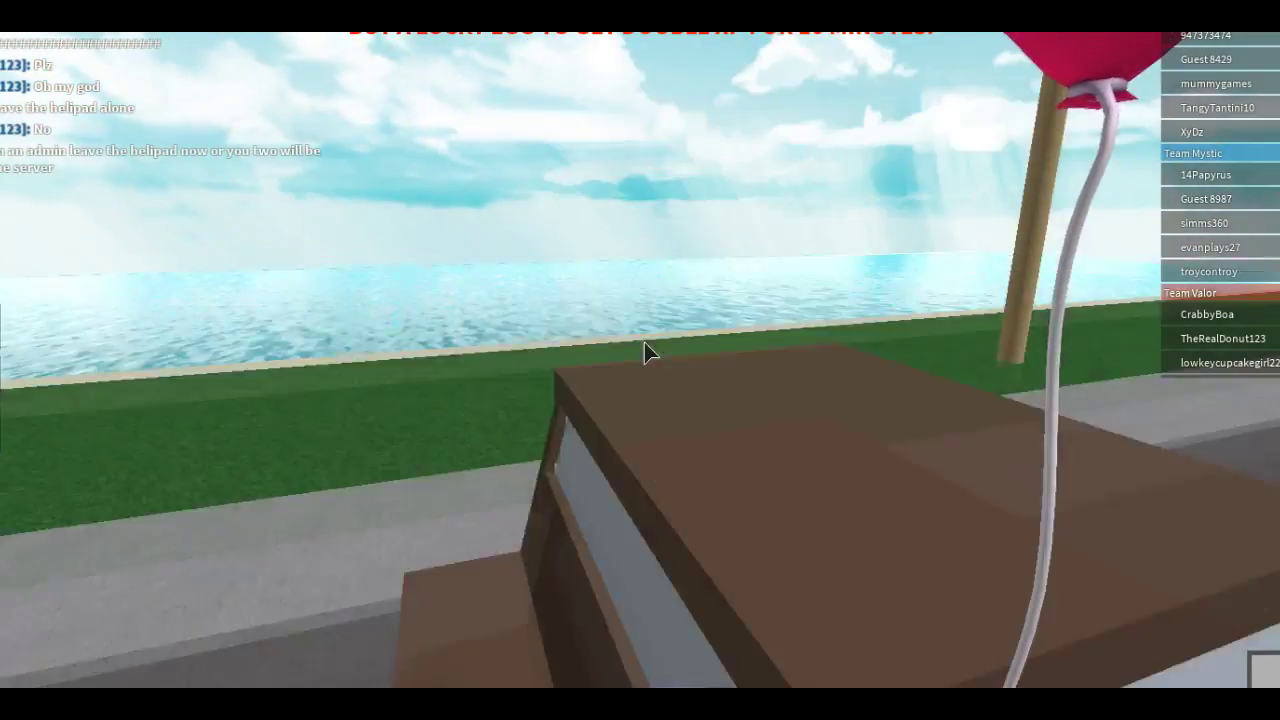
left_click_drag(648, 352, 648, 352)
key("w")
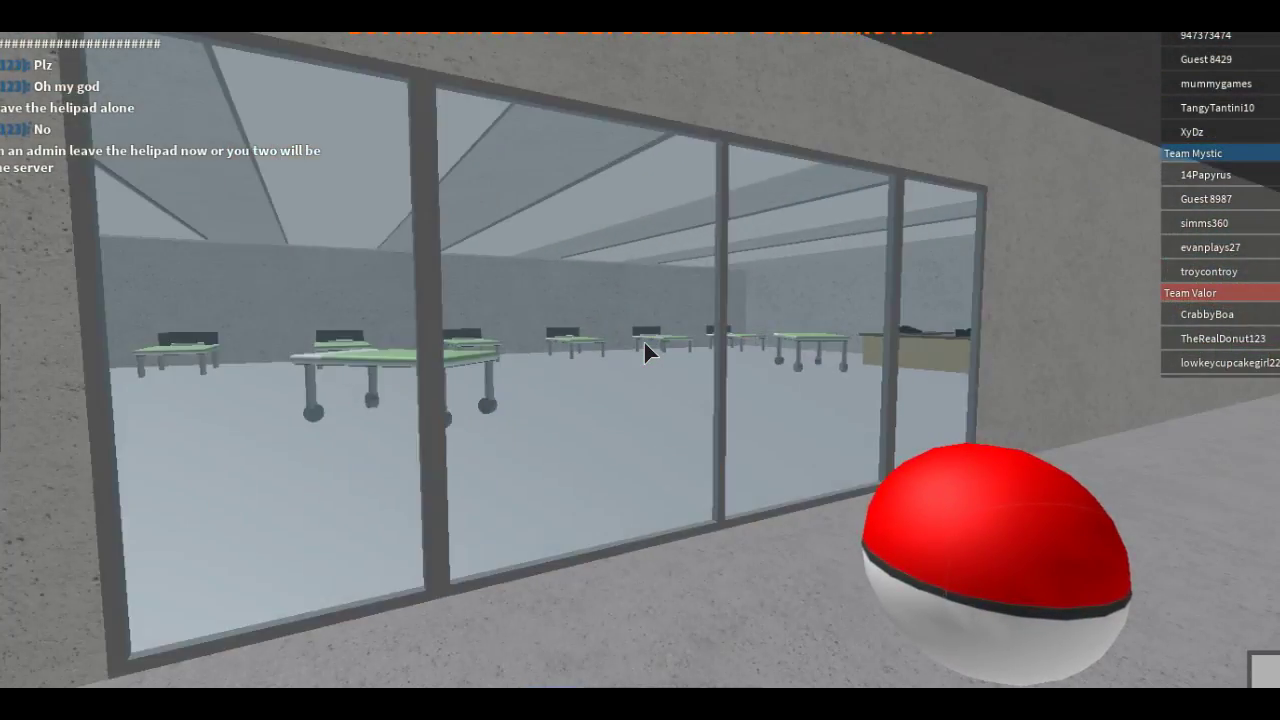
Enter through the hospital window, pass the other player and table, and jump onto a green bed
key("w")
left_click_drag(648, 352, 648, 352)
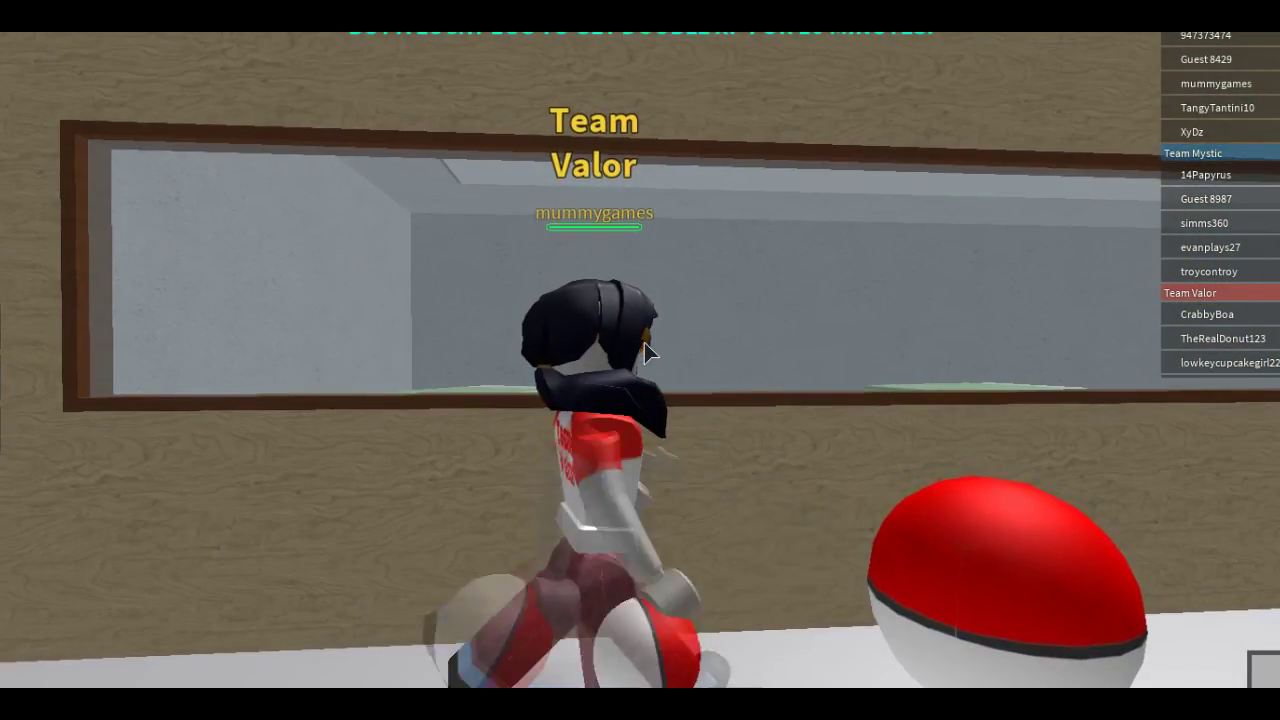
key("w")
left_click_drag(648, 352, 648, 352)
key("w")
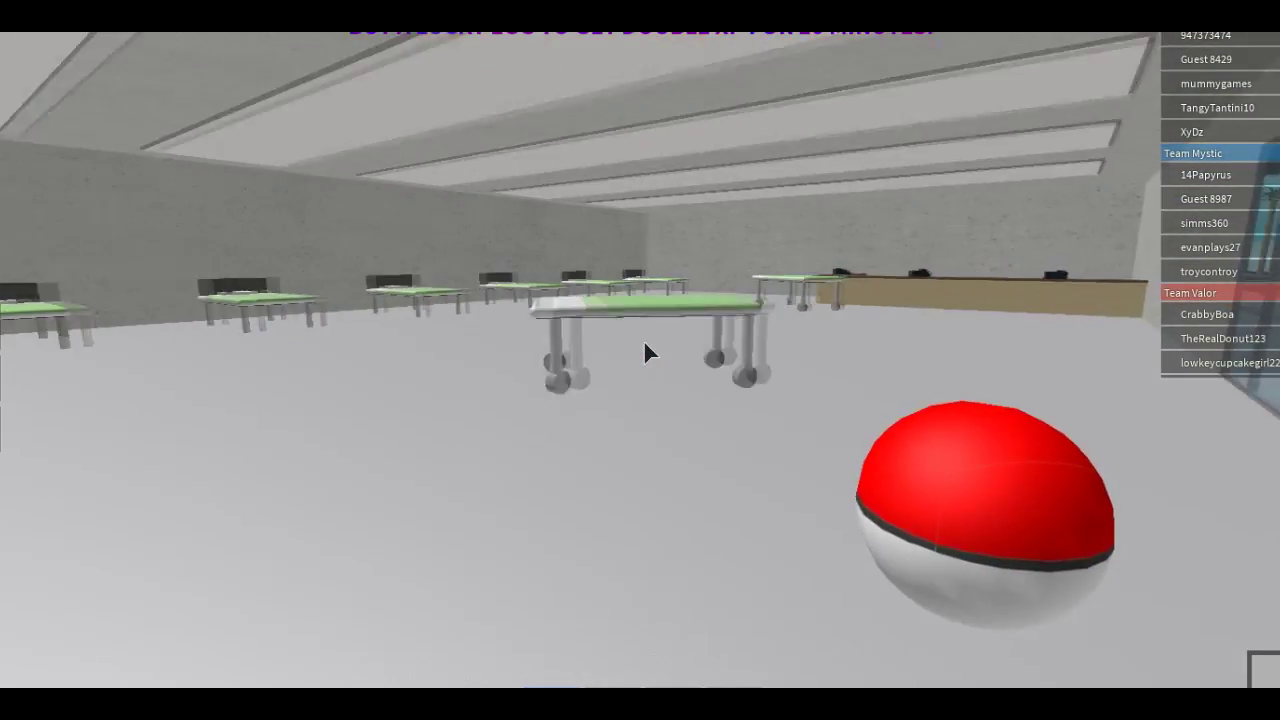
key("w")
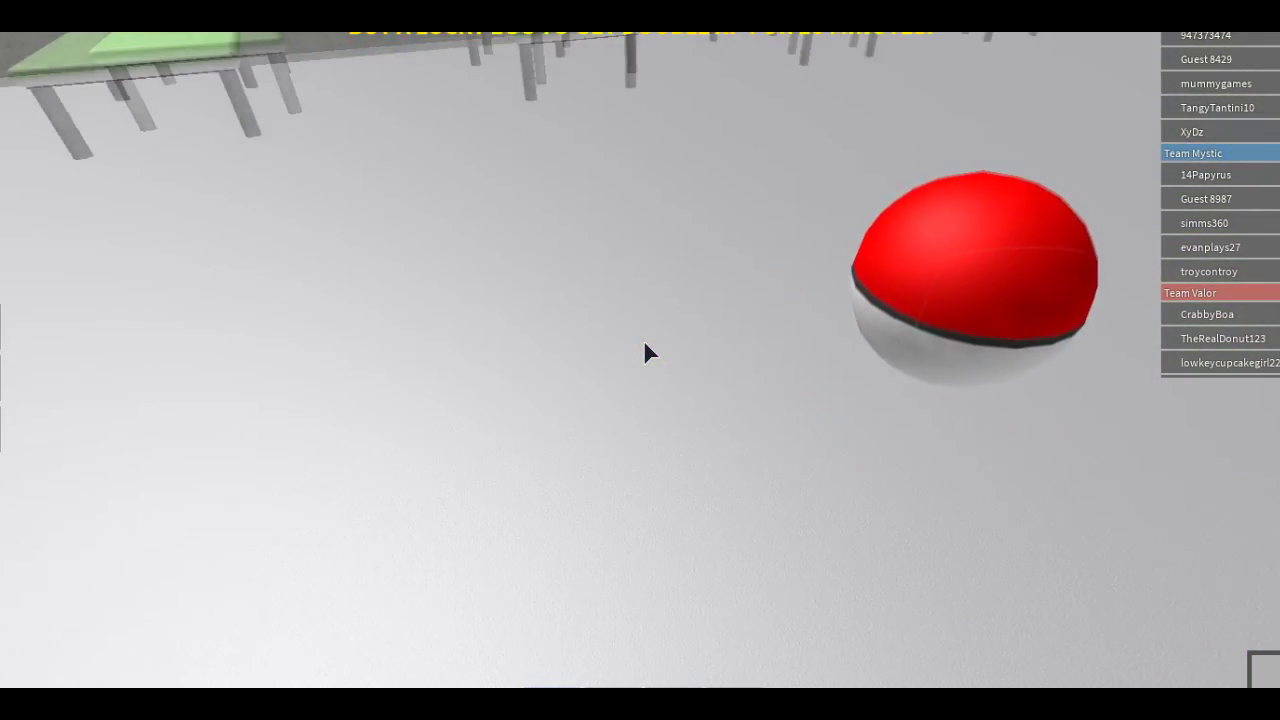
left_click_drag(648, 352, 648, 352)
key("w")
key("space")
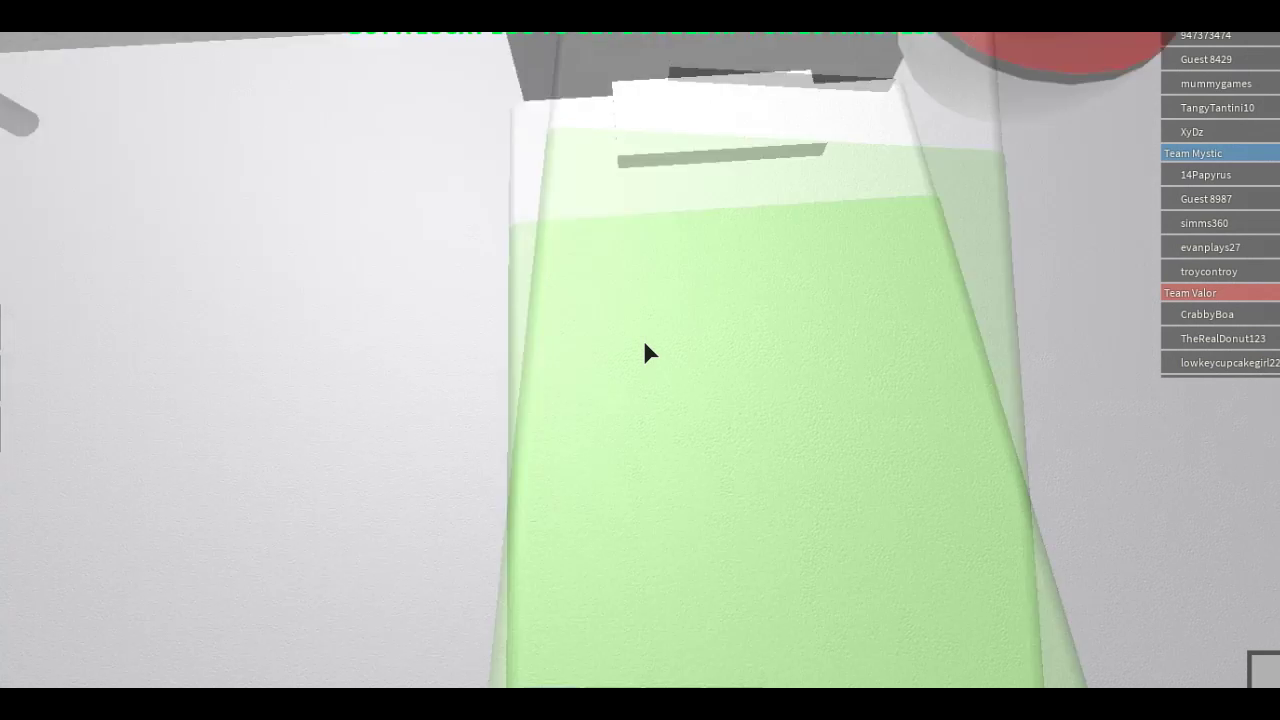
scroll(648, 352, "down", 3)
key("s")
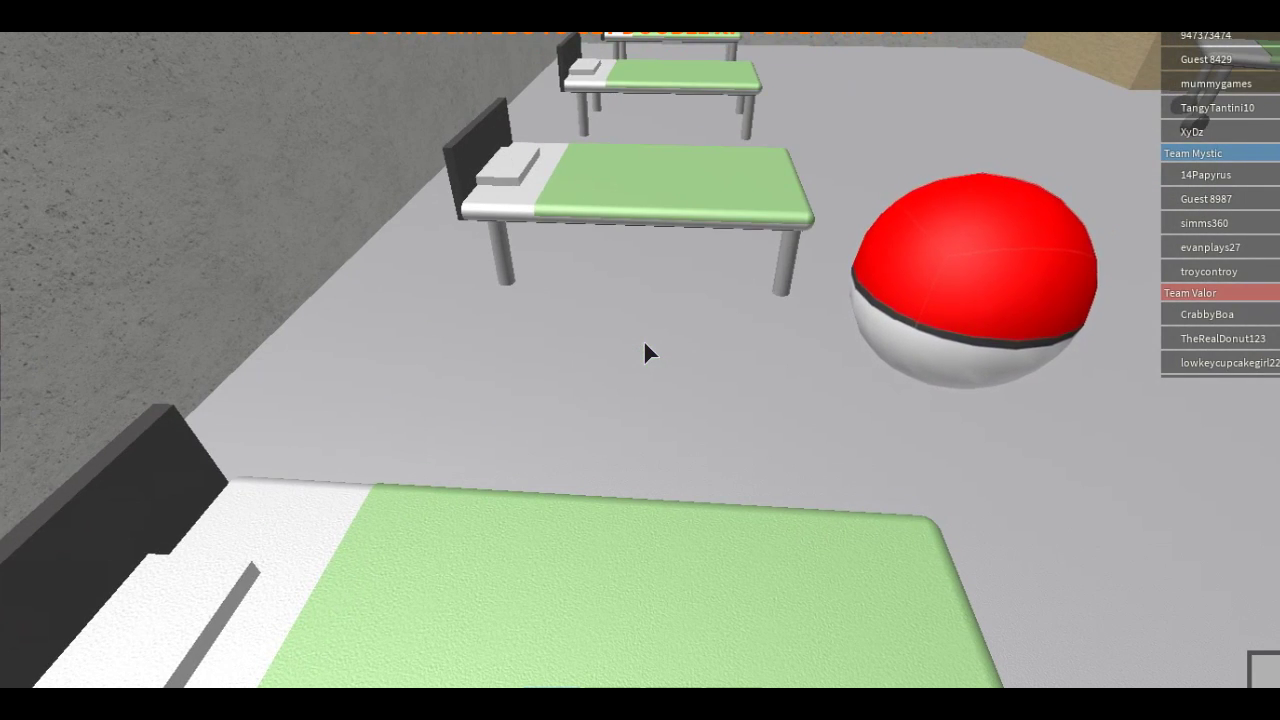
Open the Roblox in-game menu to the Players tab listing everyone in the server
key("Escape")
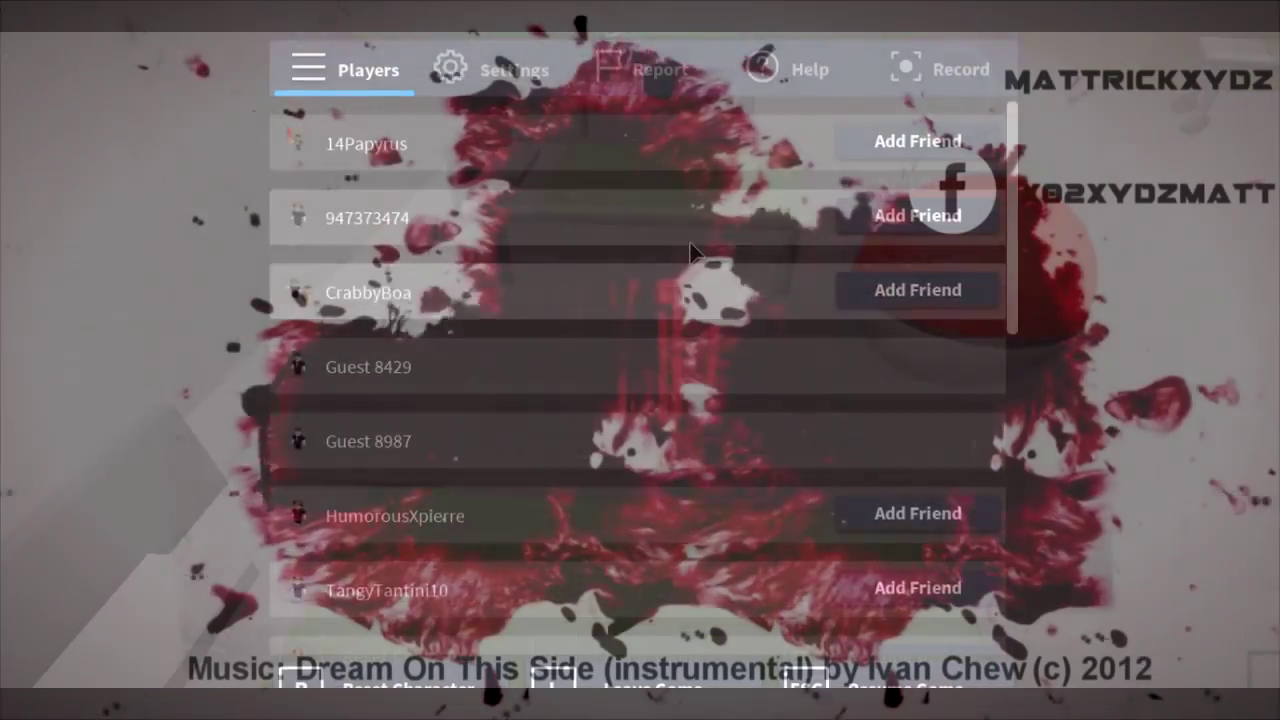